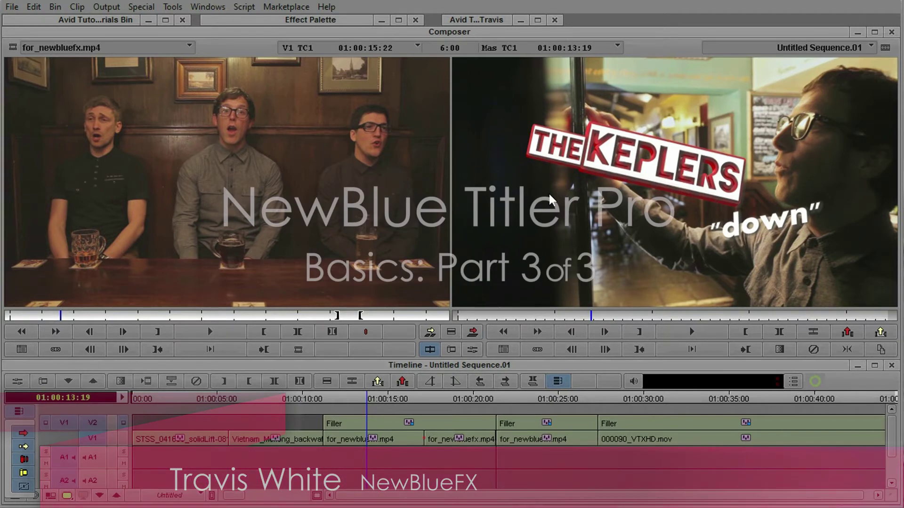
Step: Select the V2 Filler clip carrying the Titler Pro title in the Composer timeline
{"action": "left_click", "coordinate": [550, 199]}
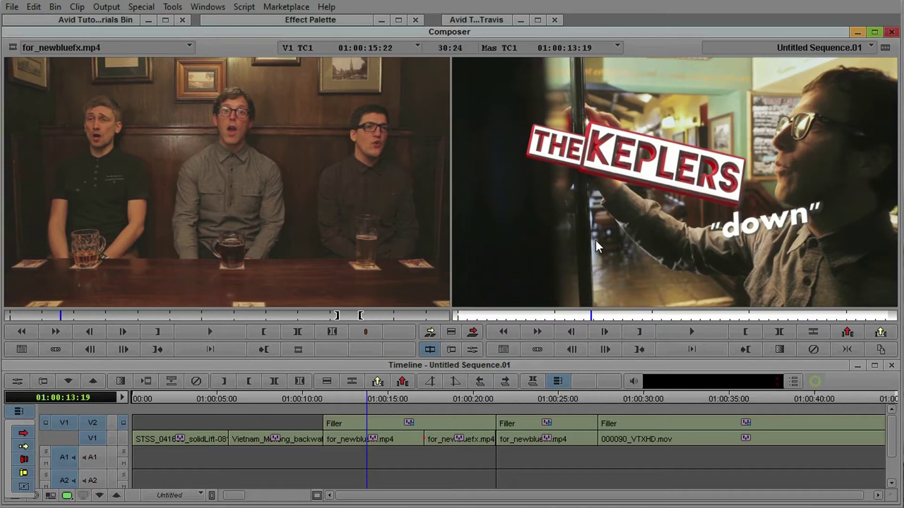
{"action": "left_click", "coordinate": [410, 424]}
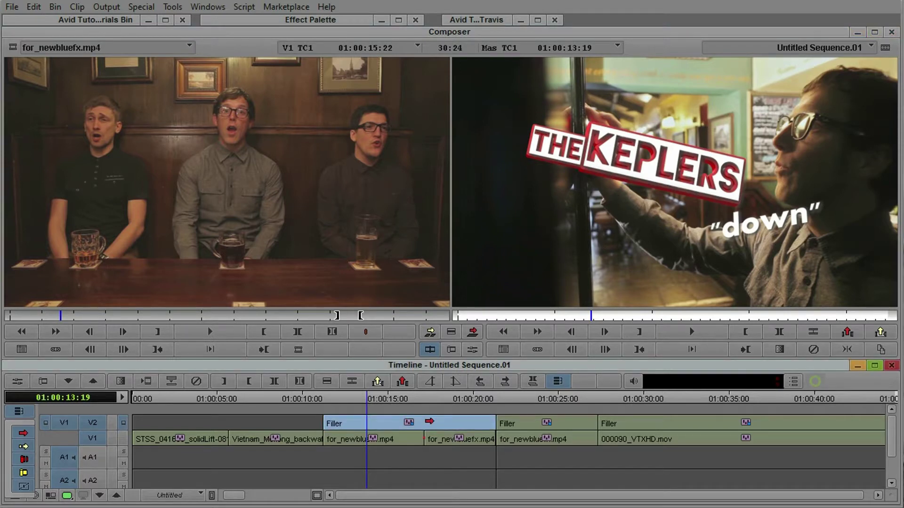
Step: Launch the title clip in NewBlue Titler Pro from Effect Mode and scrub its animation
{"action": "left_click", "coordinate": [472, 350]}
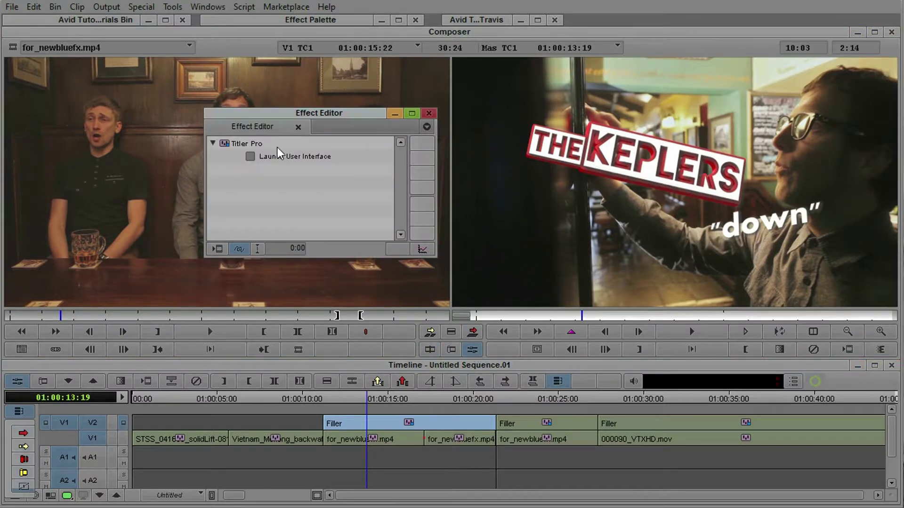
{"action": "left_click", "coordinate": [250, 157]}
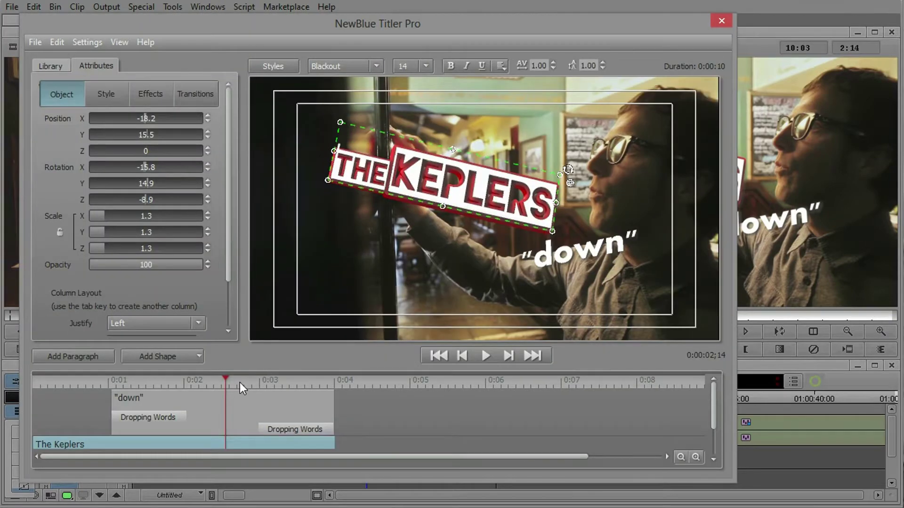
{"action": "left_click_drag", "start_coordinate": [239, 382], "coordinate": [48, 385]}
Step: Enlarge the title timeline and select the "down" paragraph about 2 seconds in
{"action": "left_click_drag", "start_coordinate": [180, 370], "coordinate": [180, 324]}
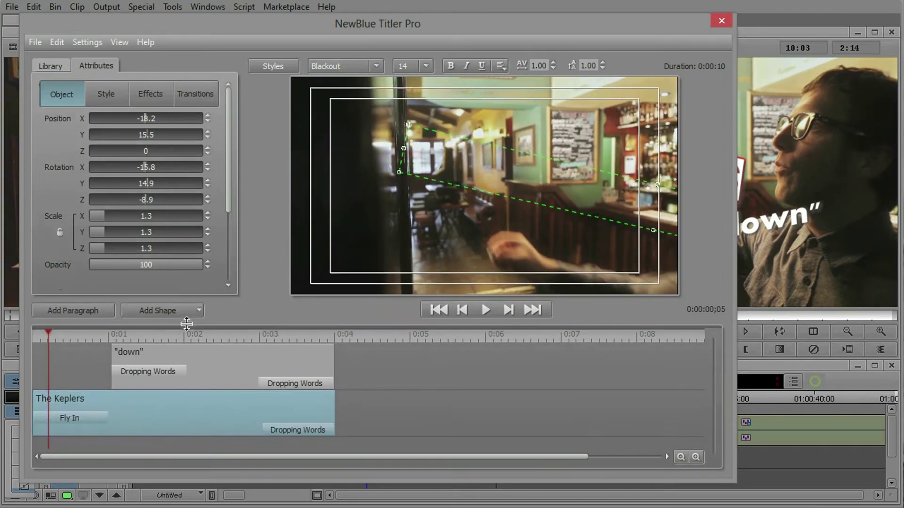
{"action": "left_click_drag", "start_coordinate": [56, 336], "coordinate": [45, 337]}
{"action": "left_click", "coordinate": [174, 356]}
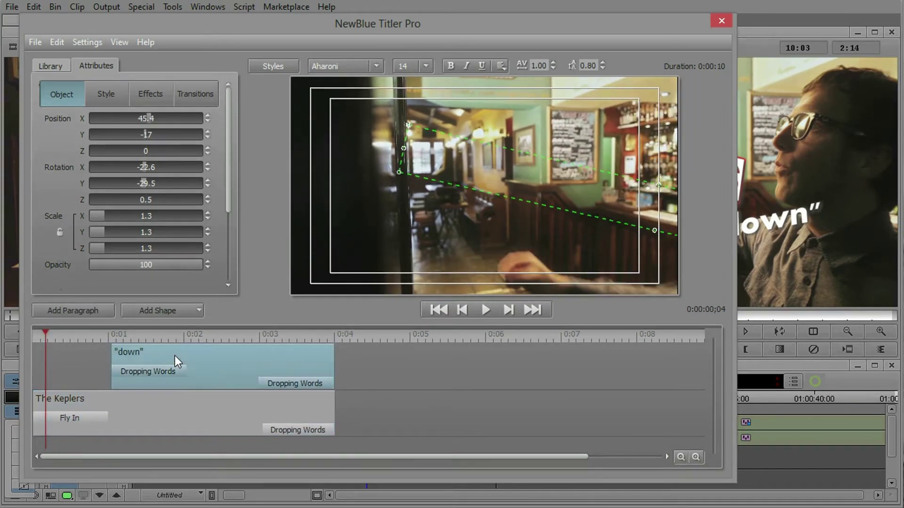
{"action": "left_click", "coordinate": [204, 335]}
{"action": "left_click", "coordinate": [221, 414]}
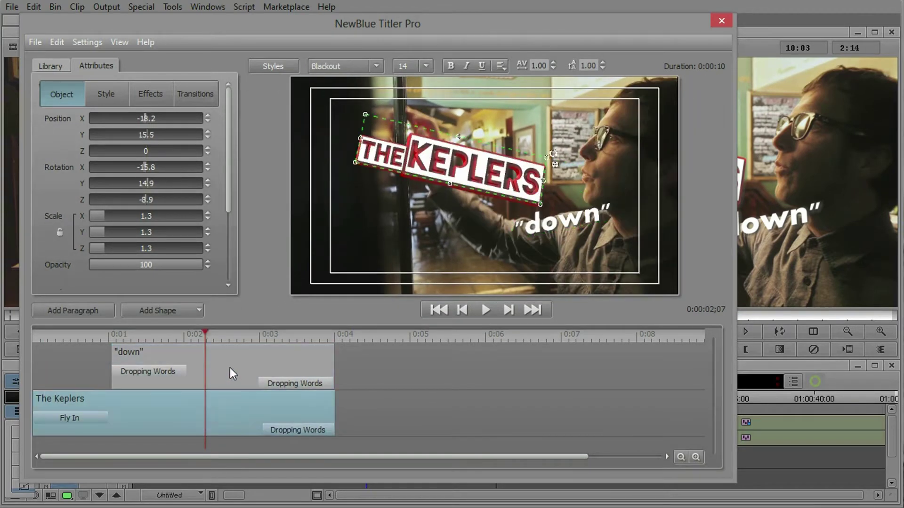
{"action": "left_click", "coordinate": [230, 369]}
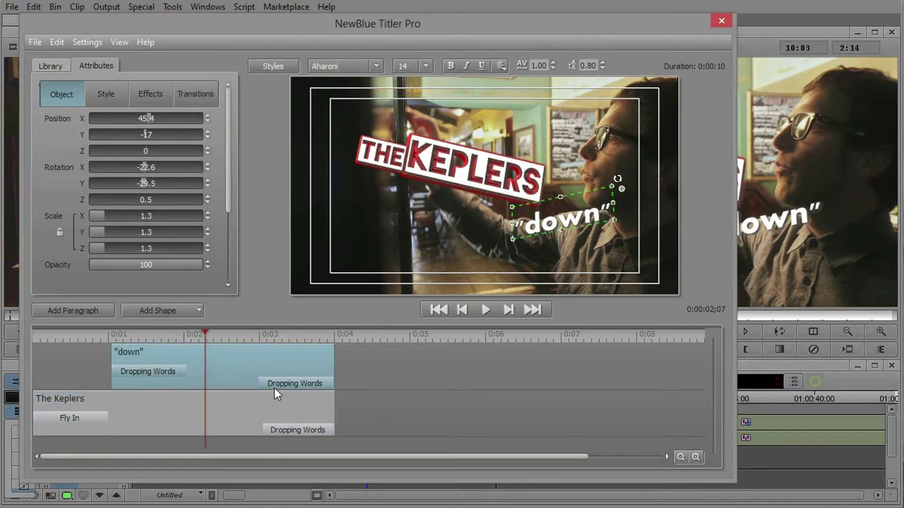
Step: Play the title from the start twice to review the Fly In and Dropping Words animations
{"action": "left_click_drag", "start_coordinate": [203, 340], "coordinate": [39, 332]}
{"action": "key", "text": "space"}
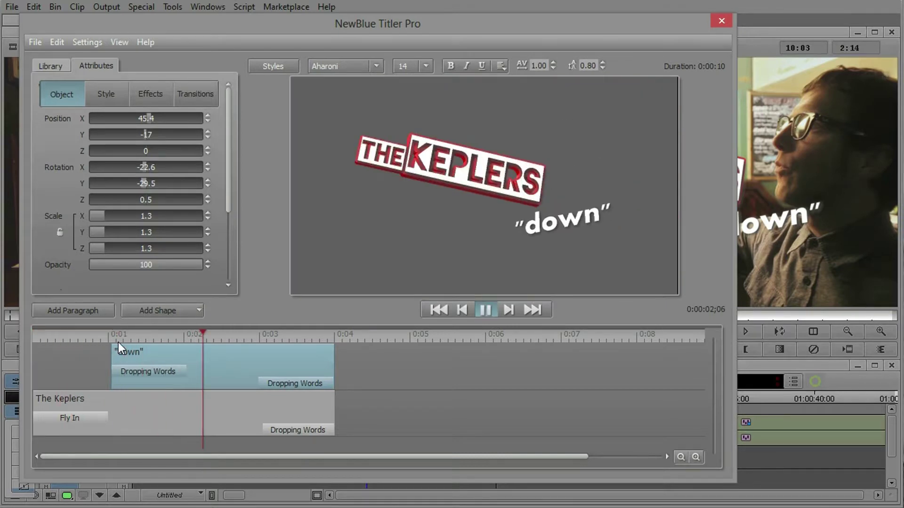
{"action": "key", "text": "space"}
{"action": "left_click_drag", "start_coordinate": [199, 340], "coordinate": [49, 343]}
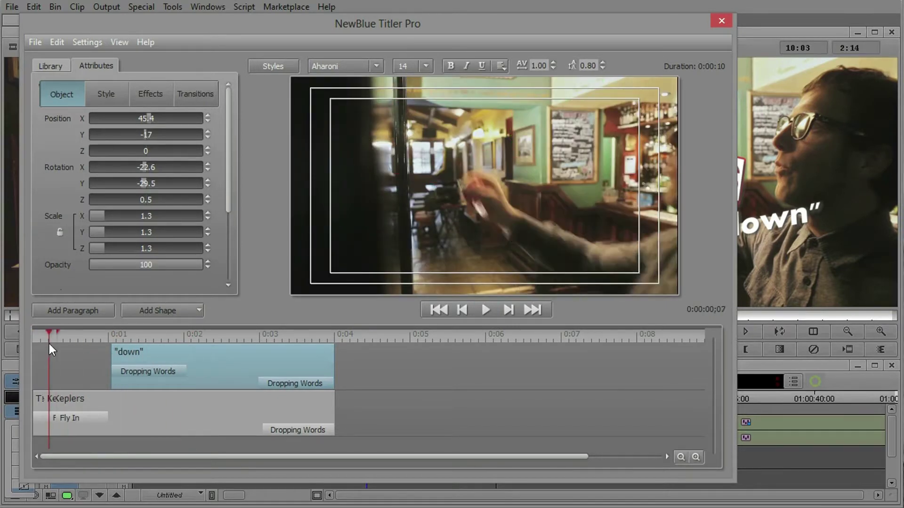
{"action": "key", "text": "space"}
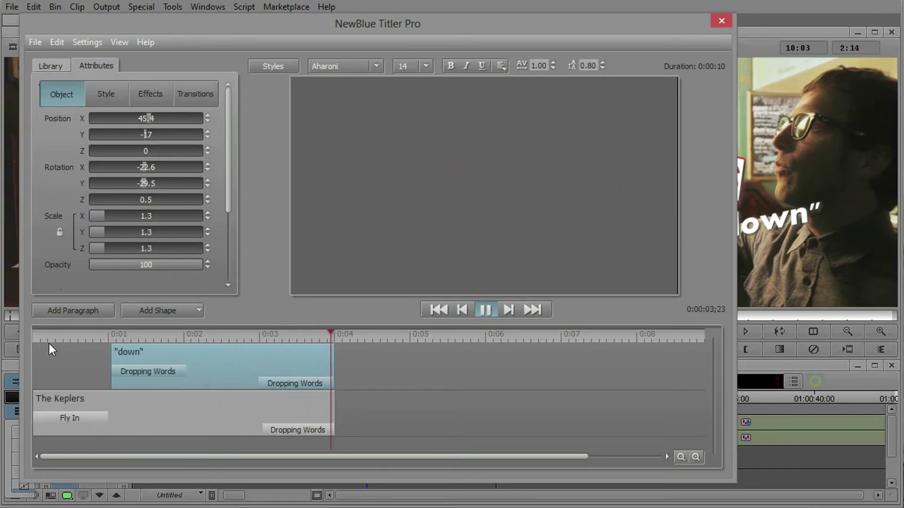
{"action": "key", "text": "space"}
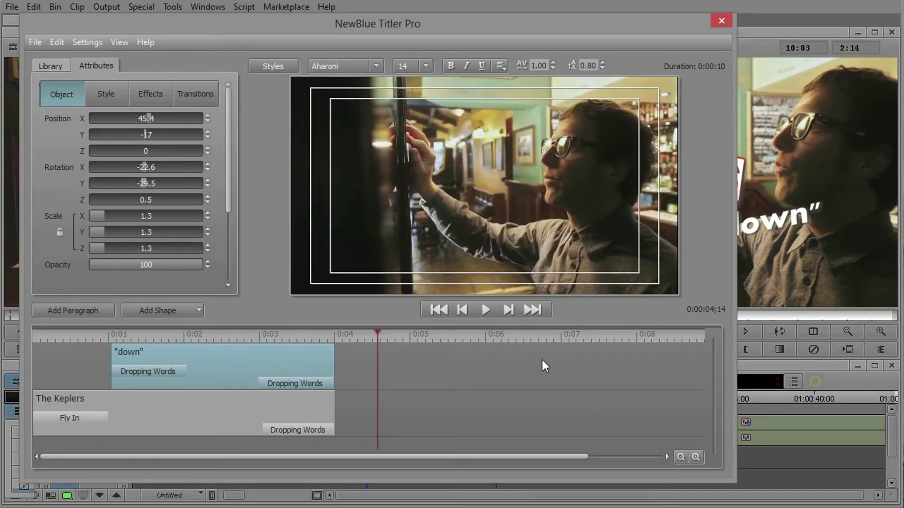
Step: Zoom the timeline out to see the clips' ends, then zoom back in on both titles
{"action": "left_click", "coordinate": [681, 457]}
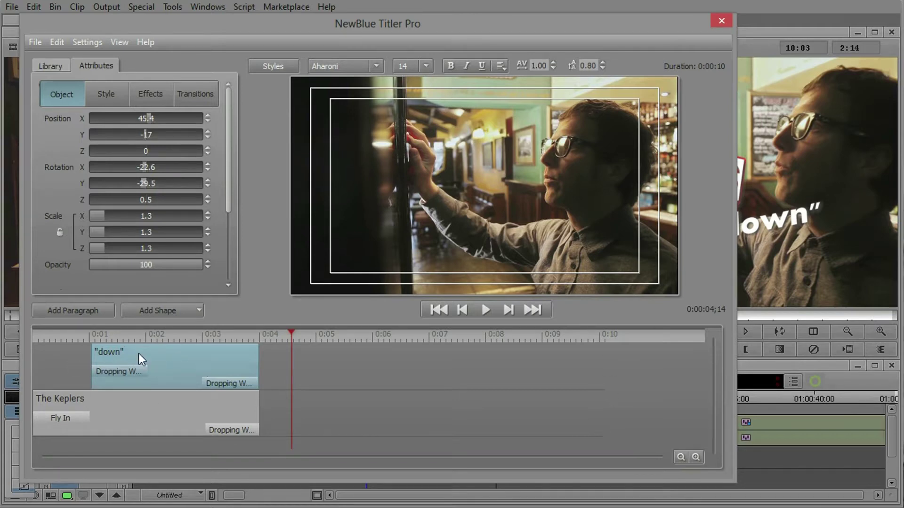
{"action": "left_click_drag", "start_coordinate": [126, 335], "coordinate": [261, 344]}
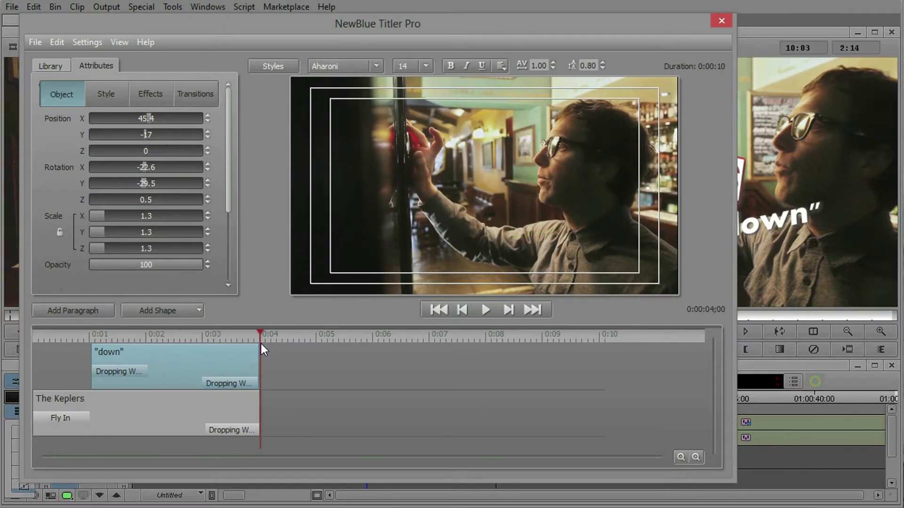
{"action": "left_click", "coordinate": [696, 456]}
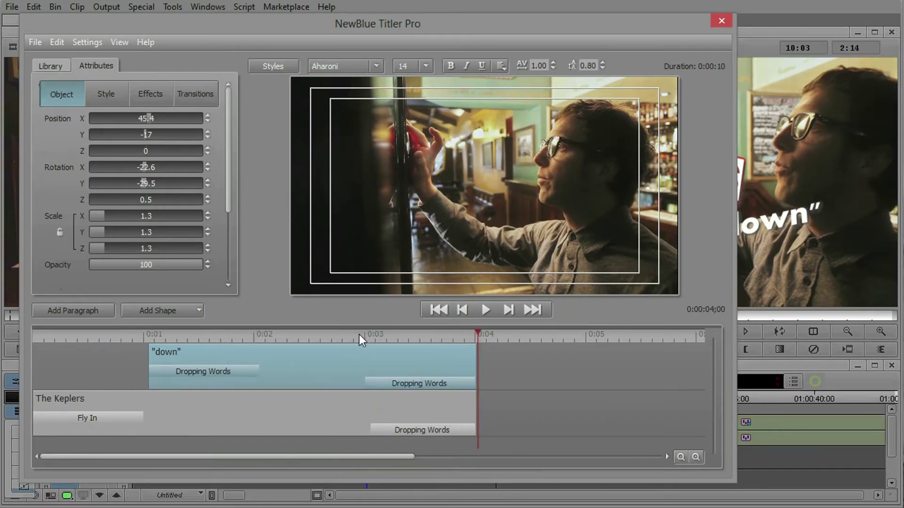
{"action": "left_click_drag", "start_coordinate": [360, 335], "coordinate": [296, 348]}
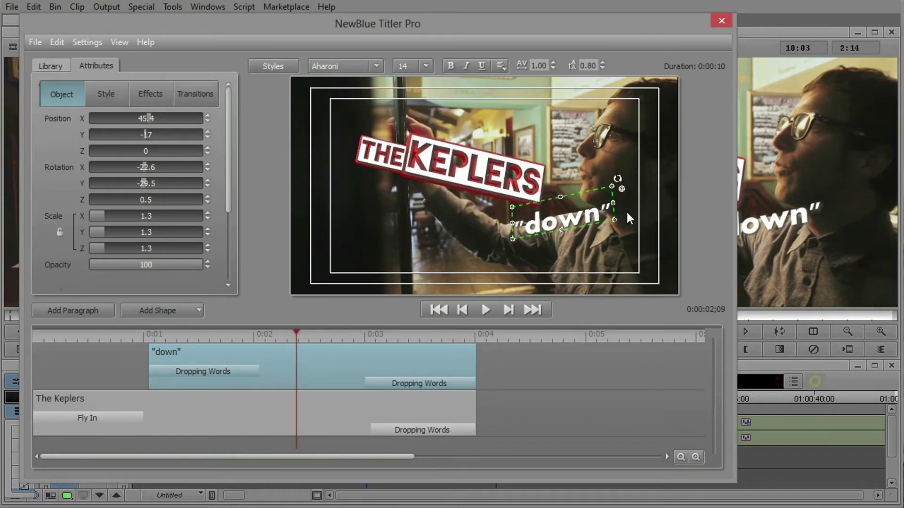
Step: Enlarge the preview and expand Library > Effects > Starter Pack
{"action": "left_click_drag", "start_coordinate": [546, 326], "coordinate": [541, 363]}
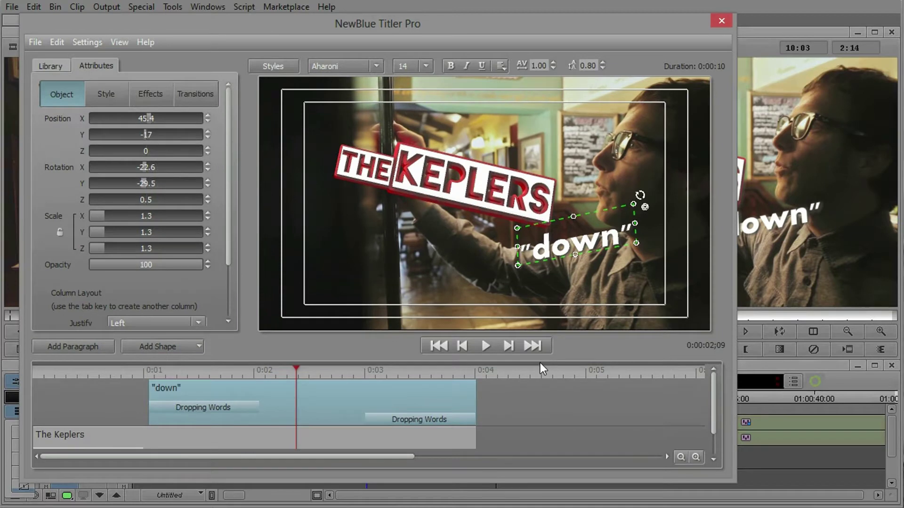
{"action": "left_click", "coordinate": [47, 66]}
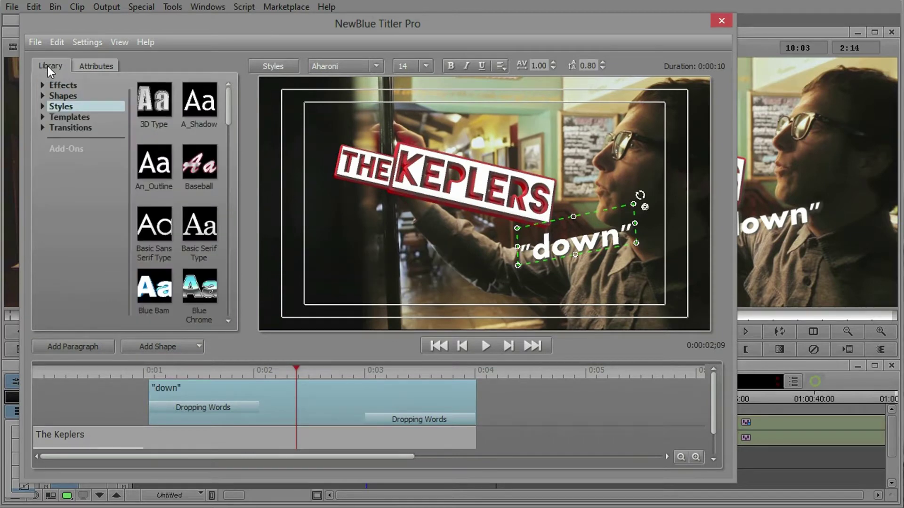
{"action": "left_click", "coordinate": [43, 84]}
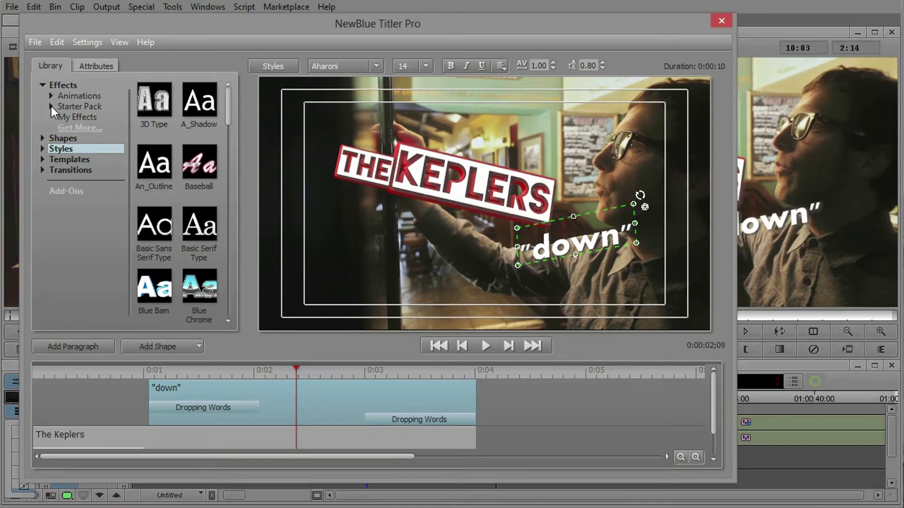
{"action": "left_click", "coordinate": [50, 106]}
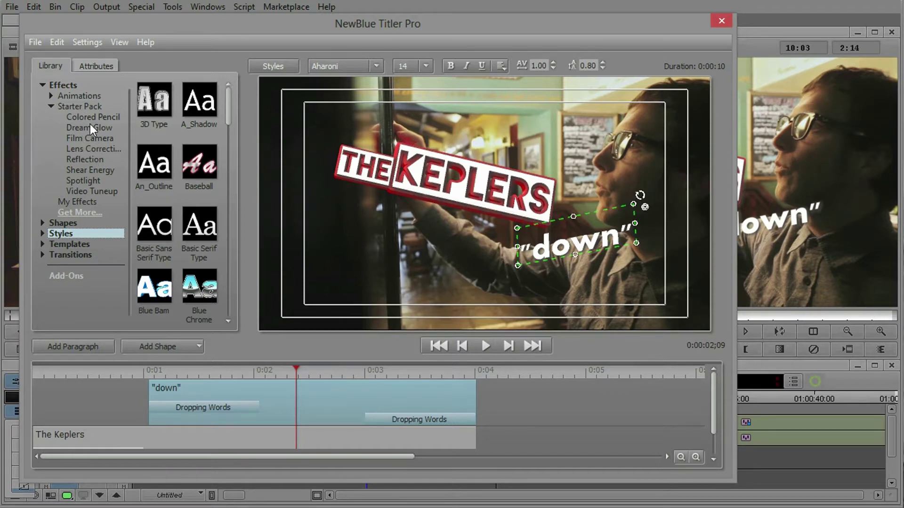
Step: Drag Film Camera's Fire Light preset onto the "down" paragraph
{"action": "left_click", "coordinate": [81, 138]}
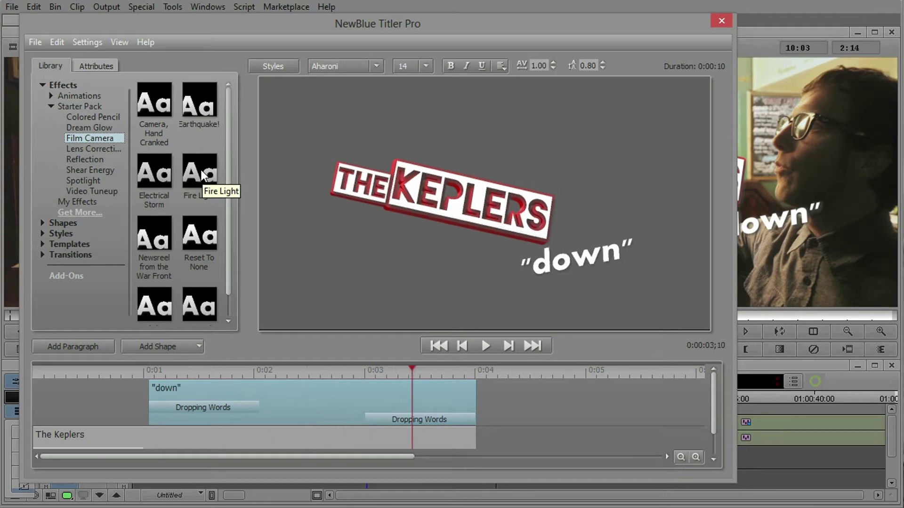
{"action": "left_click_drag", "start_coordinate": [202, 177], "coordinate": [595, 239]}
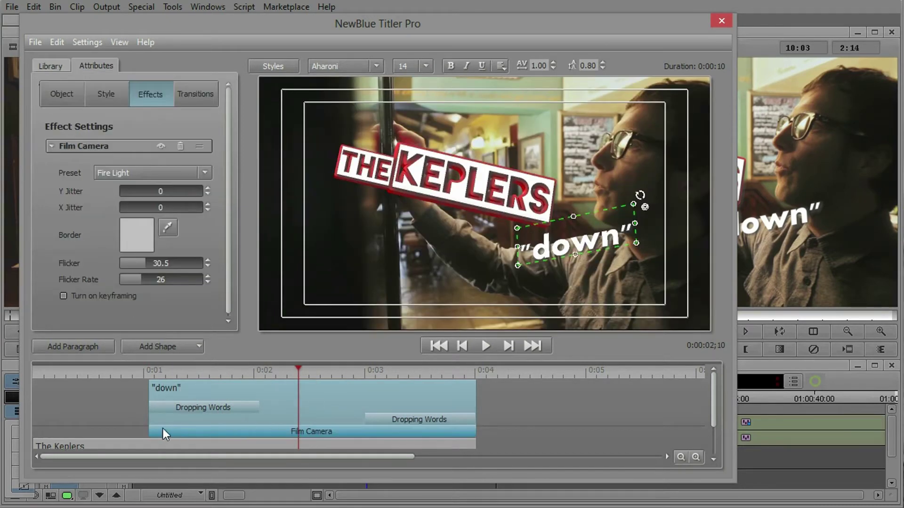
{"action": "left_click", "coordinate": [51, 66]}
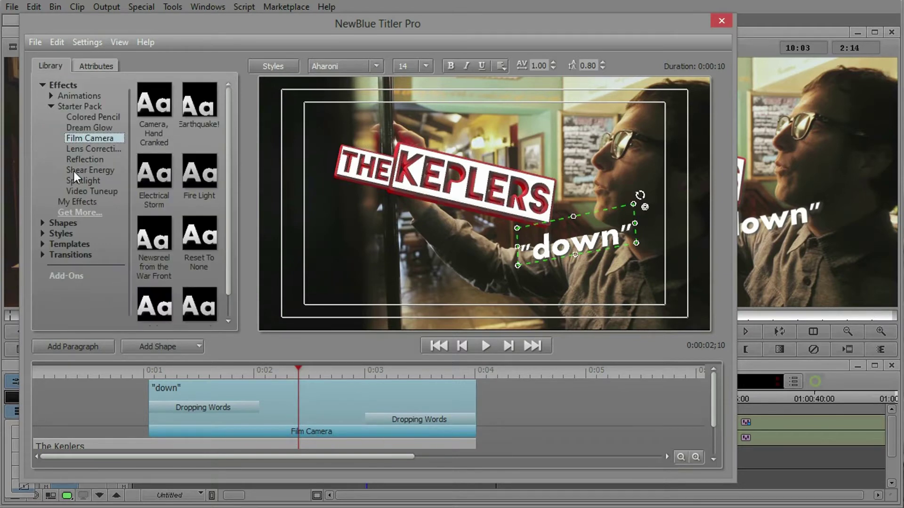
Step: Apply Dream Glow's Lemon Jello preset to "down" and compare its settings with Film Camera's
{"action": "left_click", "coordinate": [83, 126]}
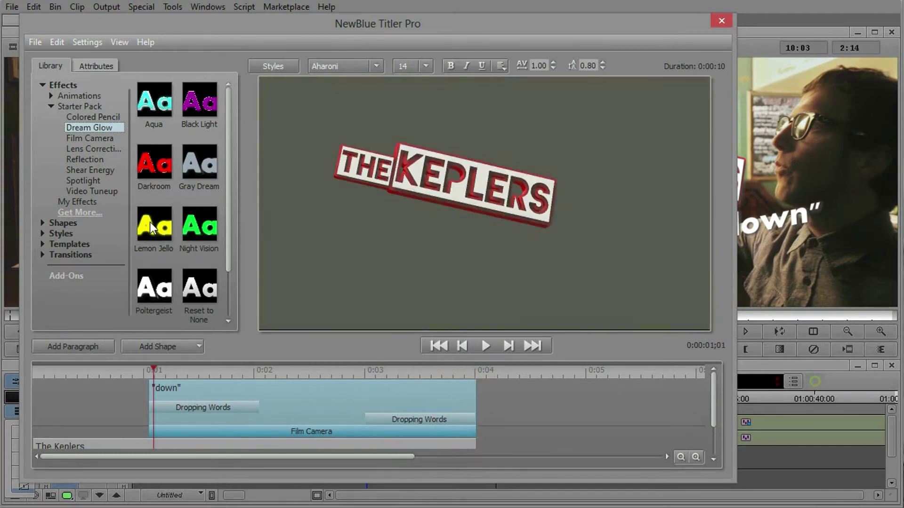
{"action": "left_click_drag", "start_coordinate": [151, 222], "coordinate": [552, 235]}
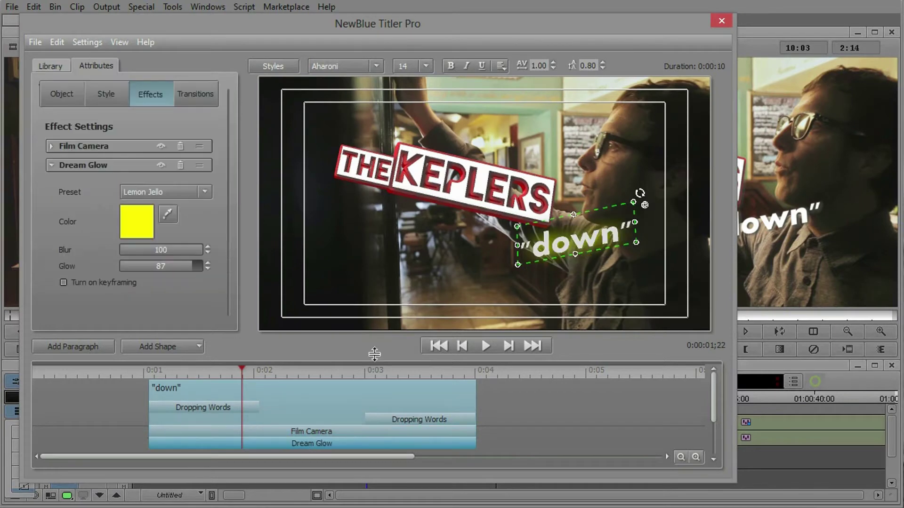
{"action": "left_click_drag", "start_coordinate": [240, 372], "coordinate": [316, 376]}
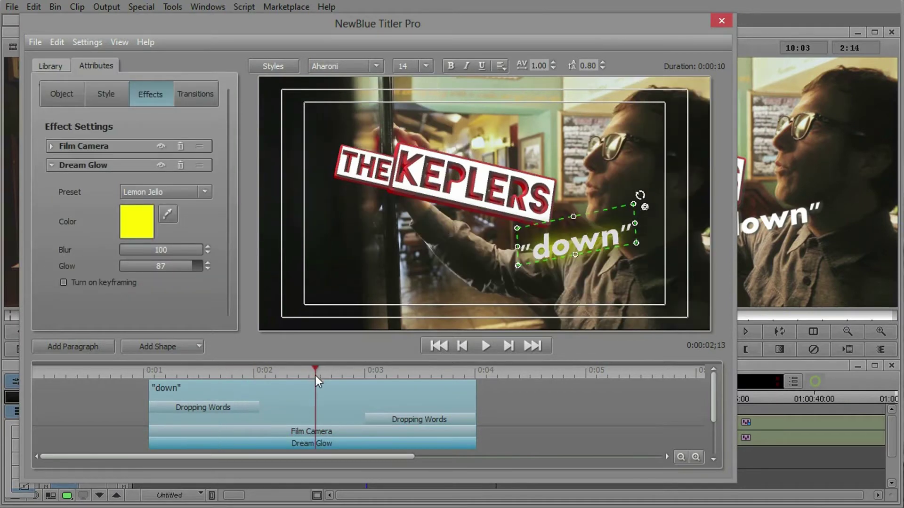
{"action": "left_click", "coordinate": [307, 430]}
{"action": "left_click", "coordinate": [307, 444]}
{"action": "left_click", "coordinate": [310, 428]}
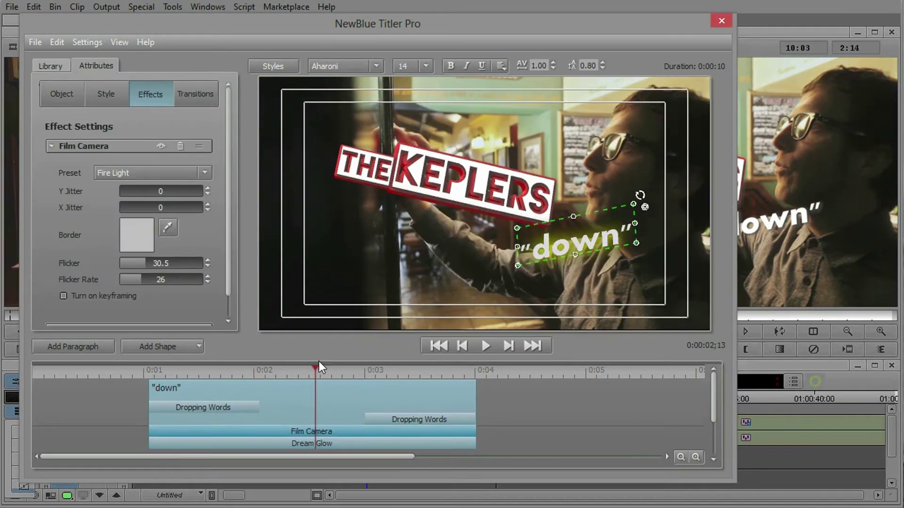
{"action": "left_click_drag", "start_coordinate": [315, 371], "coordinate": [287, 376]}
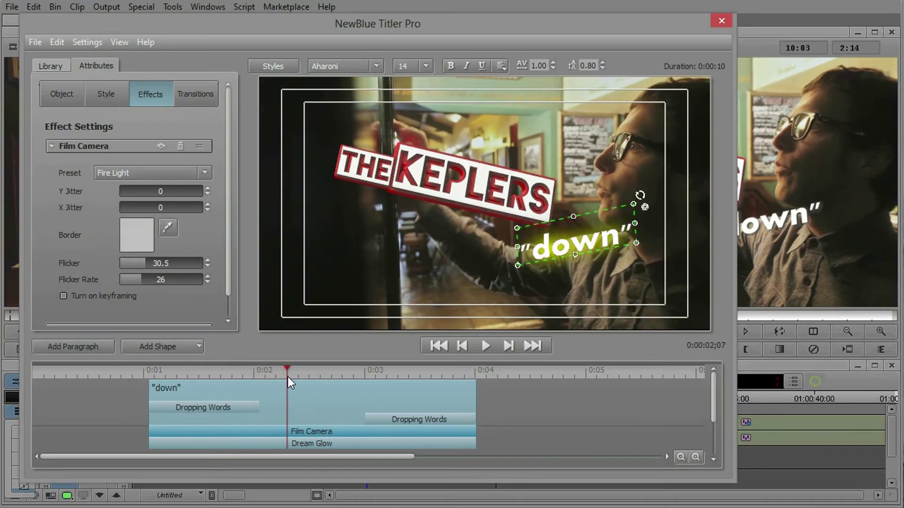
Step: Collapse the effect panels and scrub between 0:01;05 and 0:02;21 to check the result
{"action": "left_click", "coordinate": [50, 146]}
{"action": "left_click", "coordinate": [52, 166]}
{"action": "left_click", "coordinate": [53, 166]}
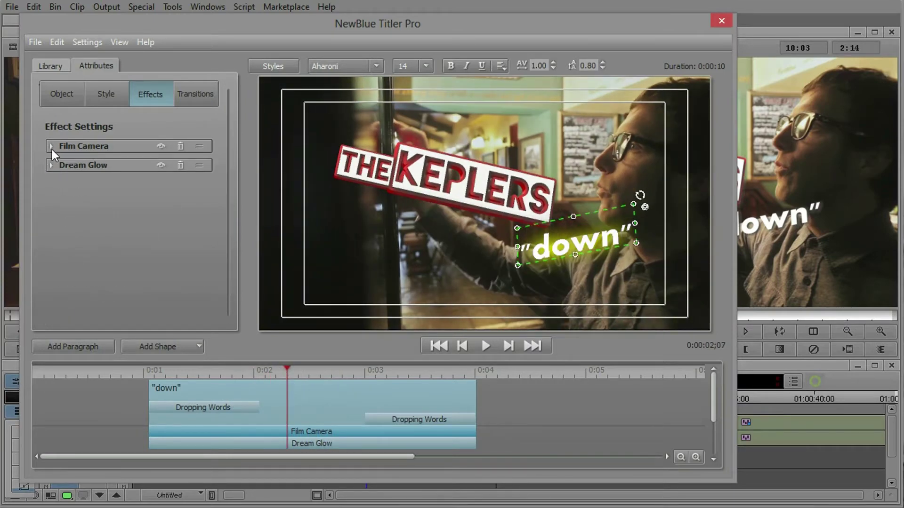
{"action": "left_click", "coordinate": [51, 147]}
{"action": "left_click", "coordinate": [51, 146]}
{"action": "left_click_drag", "start_coordinate": [288, 370], "coordinate": [350, 369]}
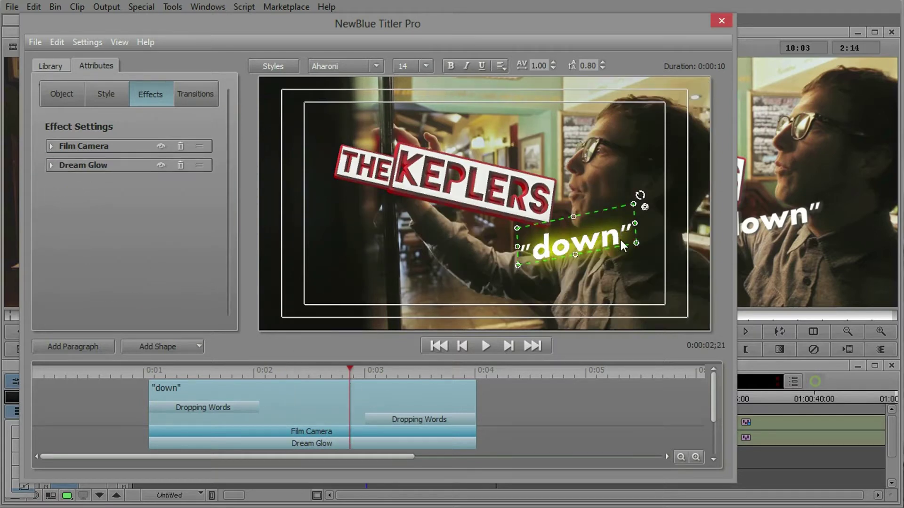
{"action": "left_click_drag", "start_coordinate": [156, 370], "coordinate": [313, 384]}
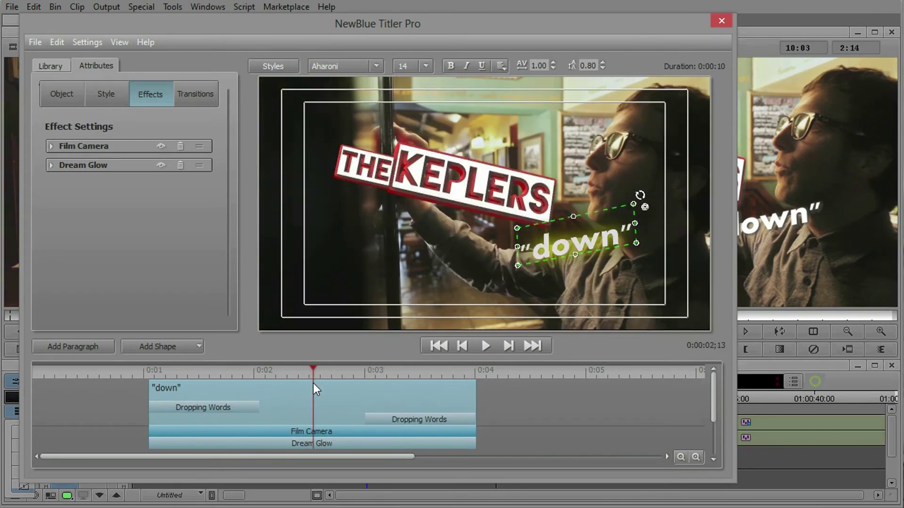
Step: Drag the Slow Turn preset from Library > Effects > Animations > Turn onto "down"
{"action": "left_click", "coordinate": [50, 65]}
{"action": "left_click", "coordinate": [43, 82]}
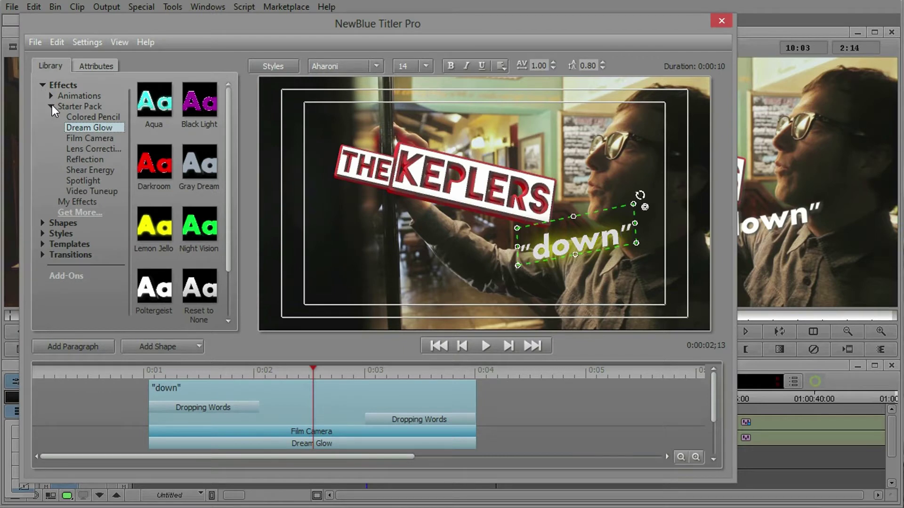
{"action": "left_click", "coordinate": [51, 106]}
{"action": "left_click", "coordinate": [51, 96]}
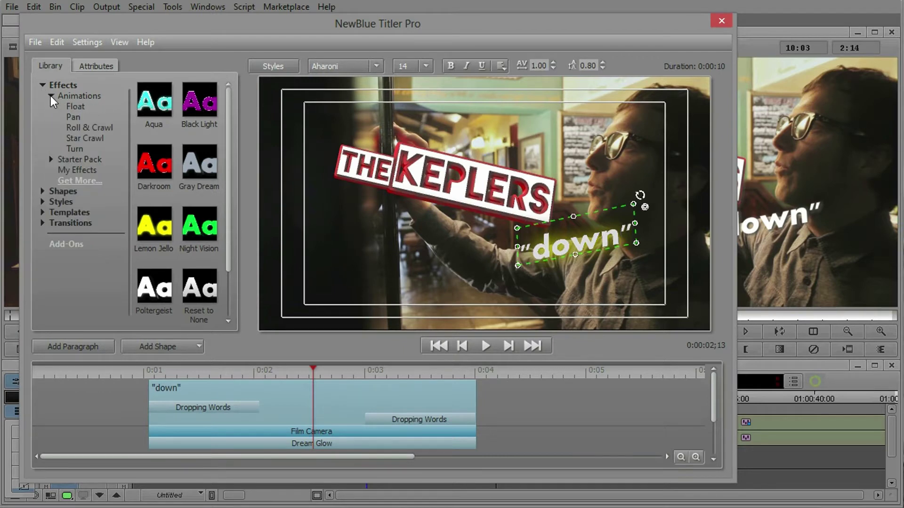
{"action": "left_click", "coordinate": [72, 118]}
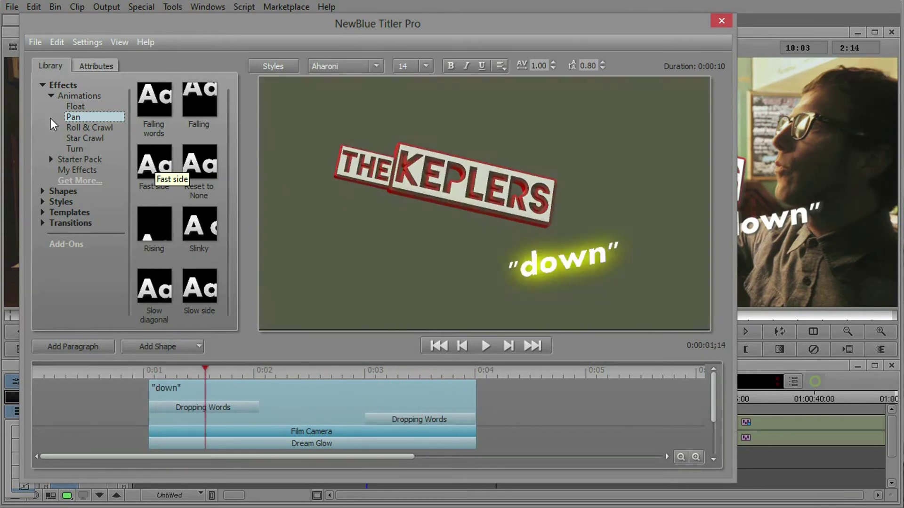
{"action": "left_click", "coordinate": [73, 147]}
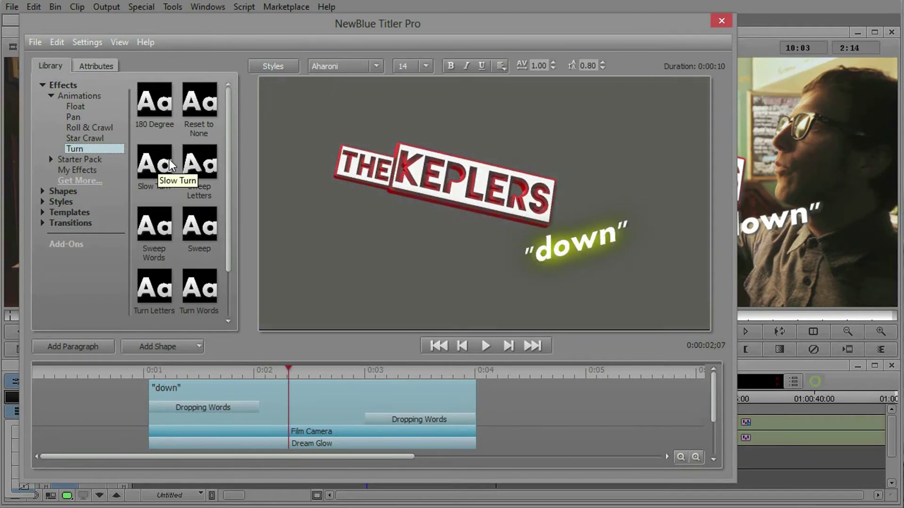
{"action": "left_click_drag", "start_coordinate": [171, 165], "coordinate": [341, 424]}
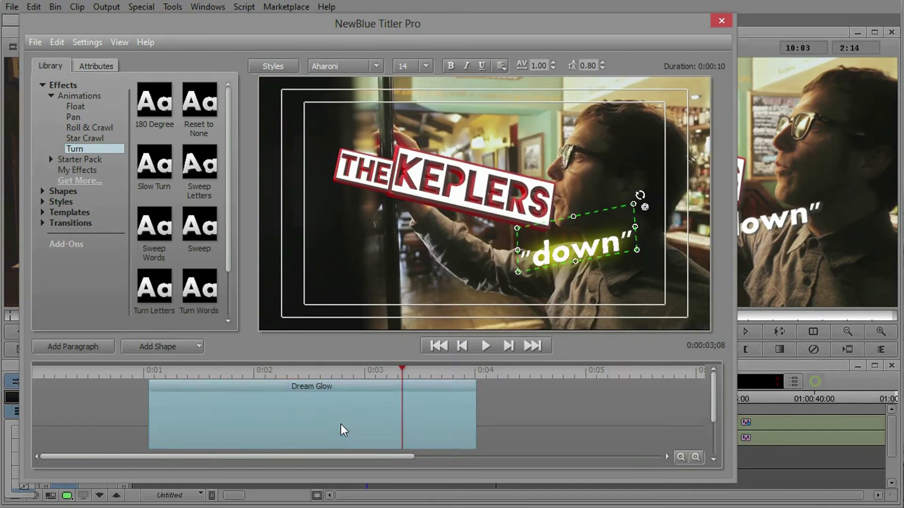
Step: Shift the Turn effect's start and end points to the right
{"action": "left_click_drag", "start_coordinate": [268, 369], "coordinate": [205, 379]}
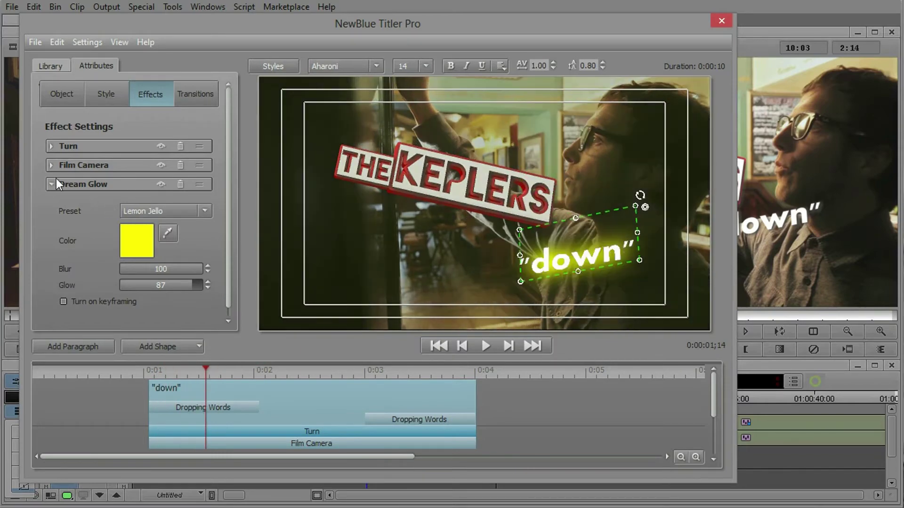
{"action": "left_click", "coordinate": [49, 148]}
{"action": "left_click_drag", "start_coordinate": [226, 182], "coordinate": [230, 225]}
{"action": "scroll", "coordinate": [188, 191], "scroll_direction": "down", "scroll_amount": 1}
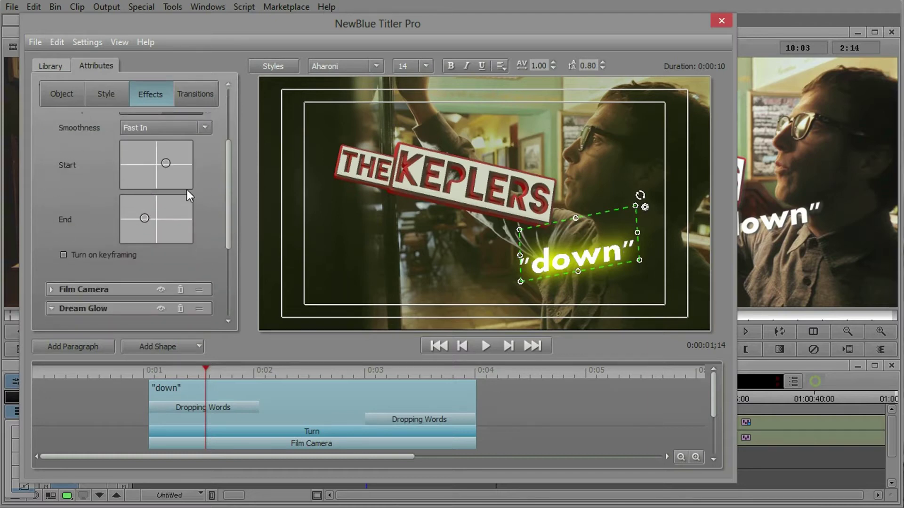
{"action": "left_click_drag", "start_coordinate": [164, 164], "coordinate": [183, 162]}
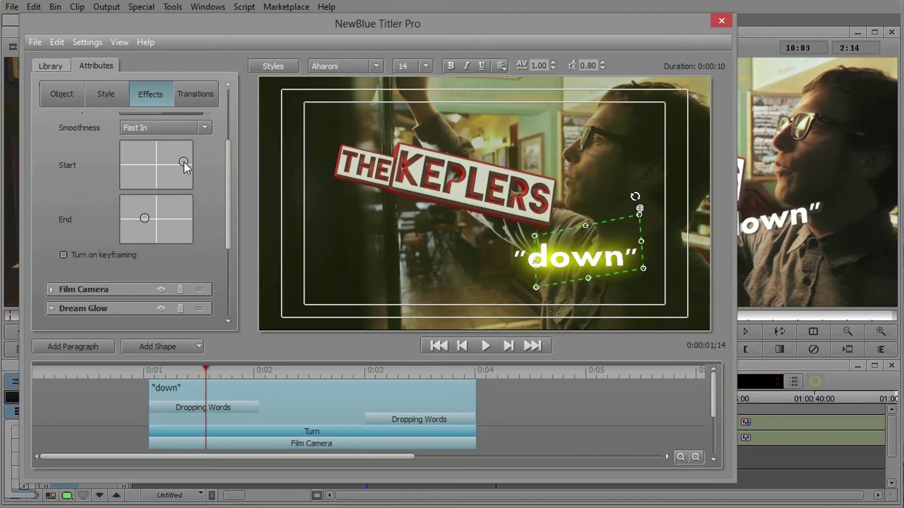
{"action": "left_click_drag", "start_coordinate": [204, 365], "coordinate": [419, 390]}
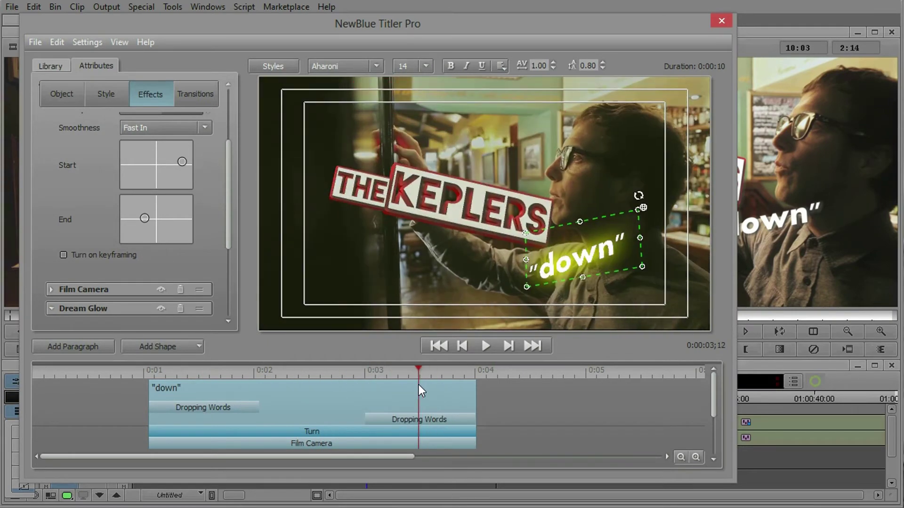
{"action": "left_click_drag", "start_coordinate": [145, 218], "coordinate": [154, 217]}
Step: Play the "down" animation from 0:01;12 to review it, then deselect the paragraph
{"action": "left_click_drag", "start_coordinate": [210, 370], "coordinate": [120, 379]}
{"action": "key", "text": "space"}
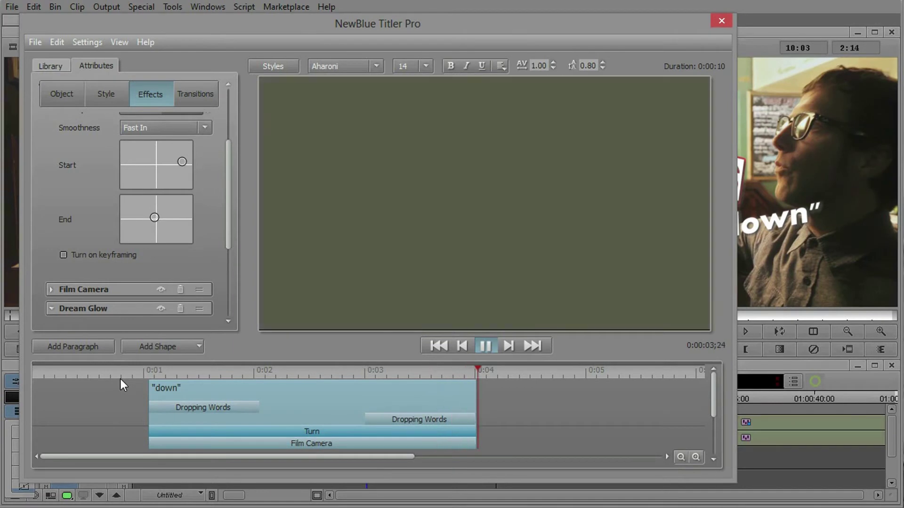
{"action": "key", "text": "space"}
{"action": "left_click_drag", "start_coordinate": [295, 374], "coordinate": [352, 381]}
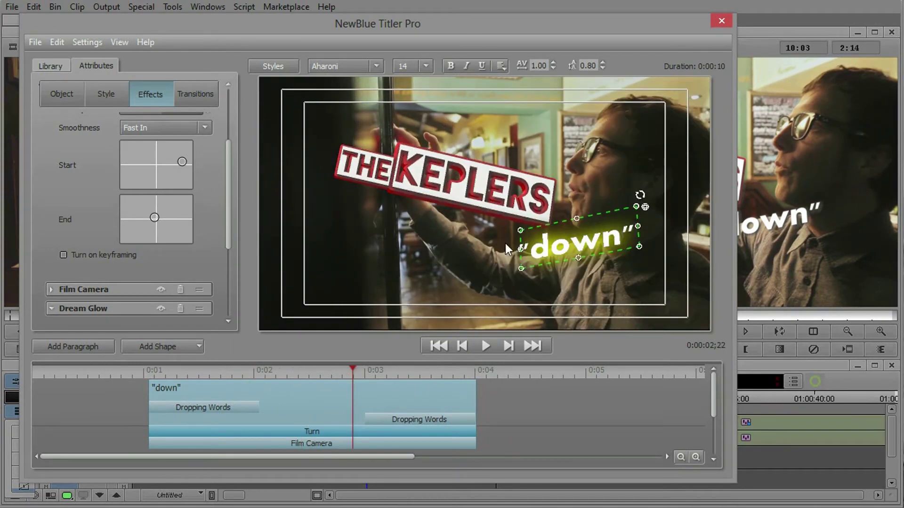
{"action": "left_click", "coordinate": [403, 255]}
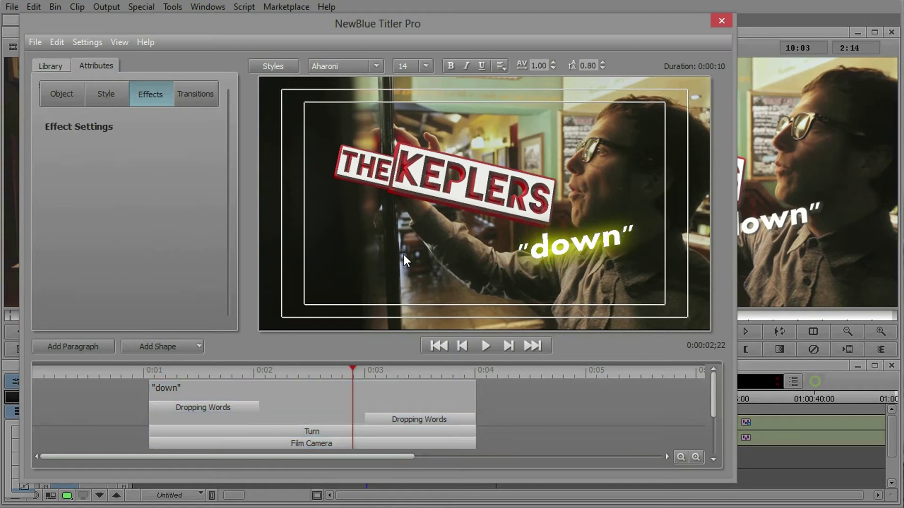
Step: Add a Glint-blue shape from Library > Shapes > Rectangles, then delete it
{"action": "left_click", "coordinate": [55, 66]}
{"action": "left_click", "coordinate": [43, 85]}
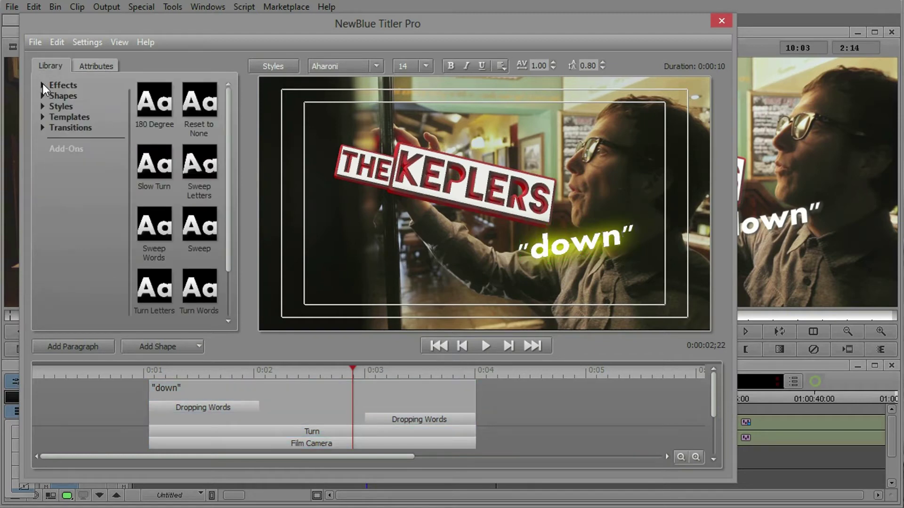
{"action": "left_click", "coordinate": [42, 96]}
{"action": "left_click", "coordinate": [70, 116]}
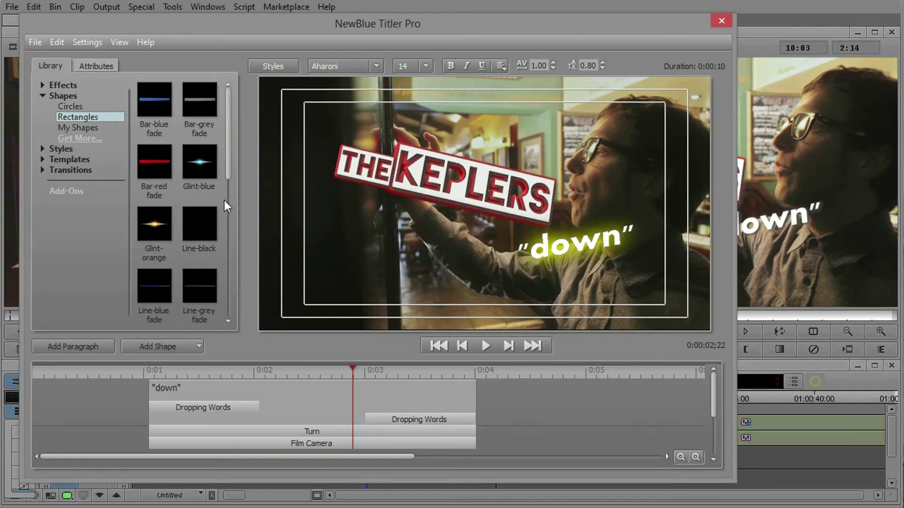
{"action": "left_click_drag", "start_coordinate": [230, 159], "coordinate": [400, 281]}
{"action": "left_click", "coordinate": [457, 240]}
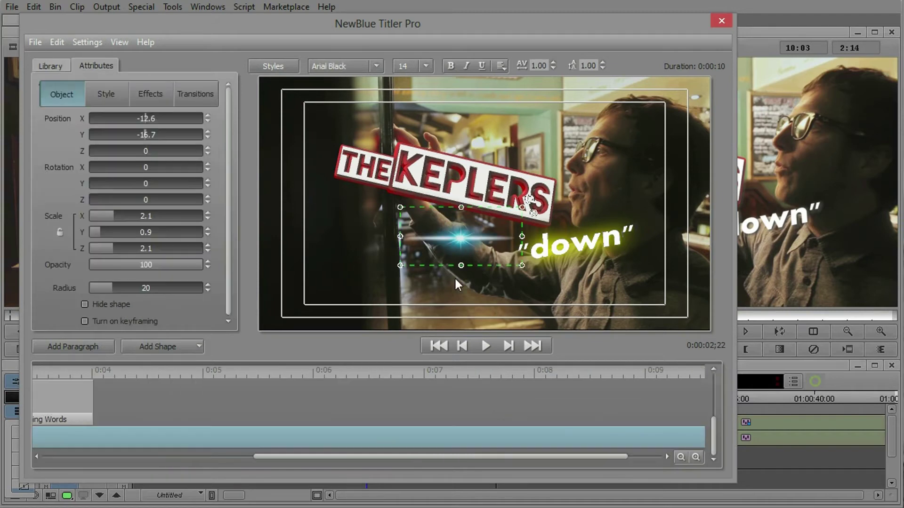
{"action": "right_click", "coordinate": [458, 238]}
{"action": "left_click", "coordinate": [474, 293]}
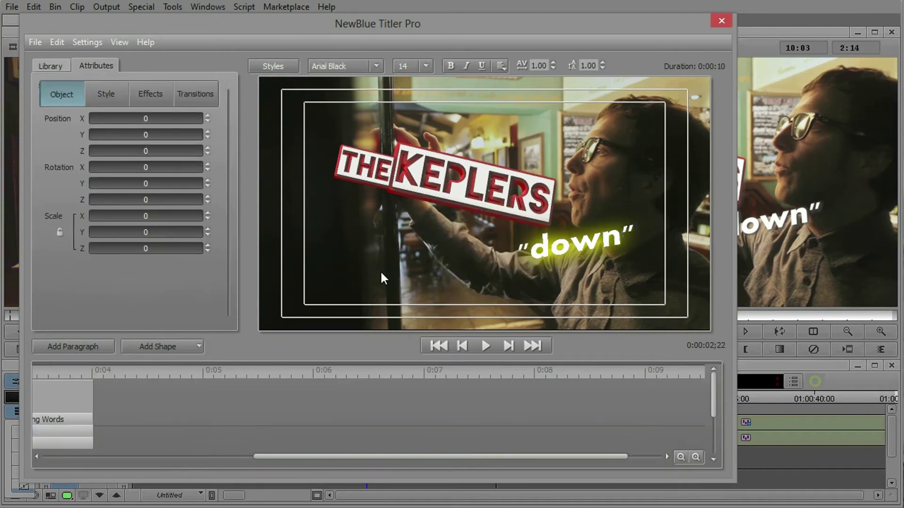
Step: Drag a Plate rectangle onto the canvas and nudge it just below THE KEPLERS
{"action": "left_click", "coordinate": [52, 66]}
{"action": "left_click_drag", "start_coordinate": [226, 160], "coordinate": [239, 242]}
{"action": "left_click_drag", "start_coordinate": [214, 186], "coordinate": [348, 231]}
{"action": "left_click", "coordinate": [431, 239]}
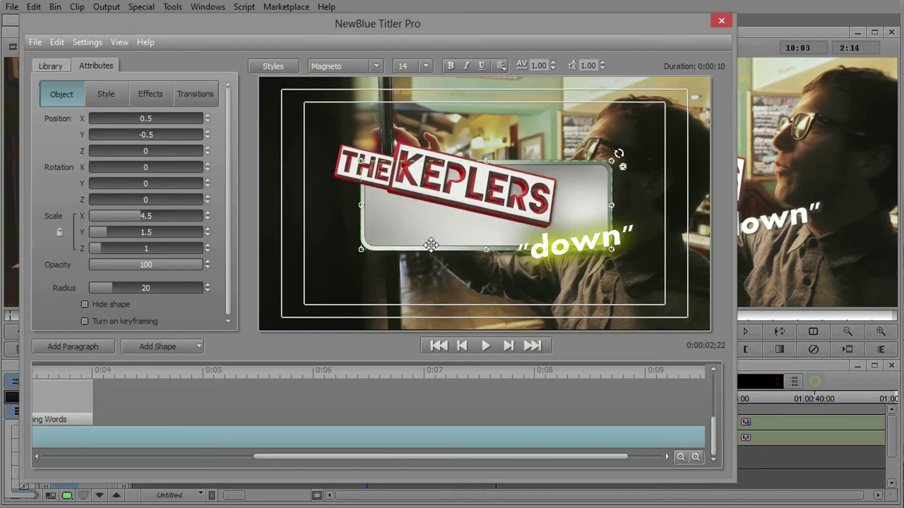
{"action": "left_click_drag", "start_coordinate": [432, 239], "coordinate": [428, 258]}
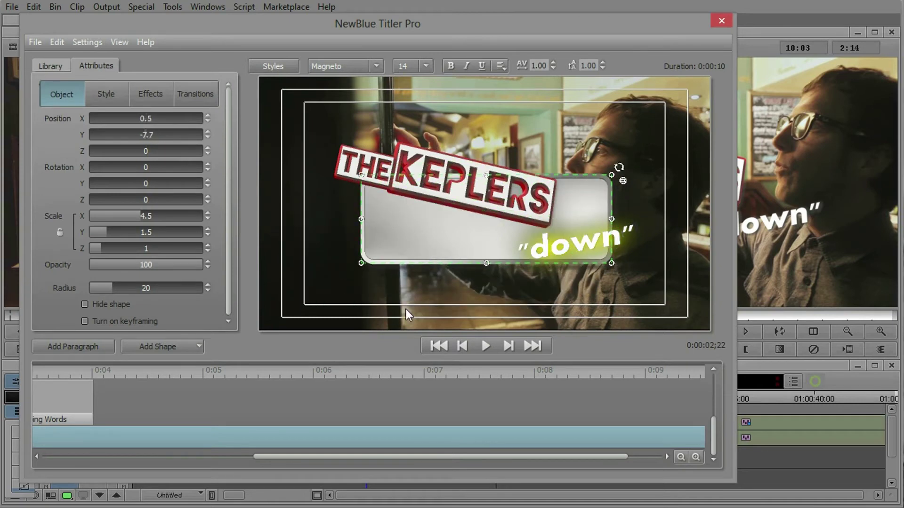
Step: Try changing the plate's layer order in an enlarged timeline, then restore the preview size
{"action": "left_click_drag", "start_coordinate": [388, 357], "coordinate": [395, 253]}
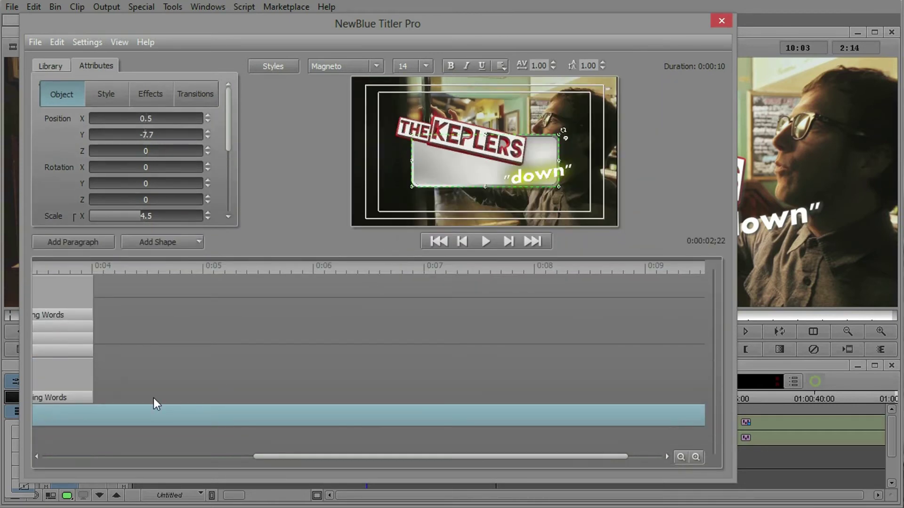
{"action": "left_click_drag", "start_coordinate": [131, 415], "coordinate": [146, 265]}
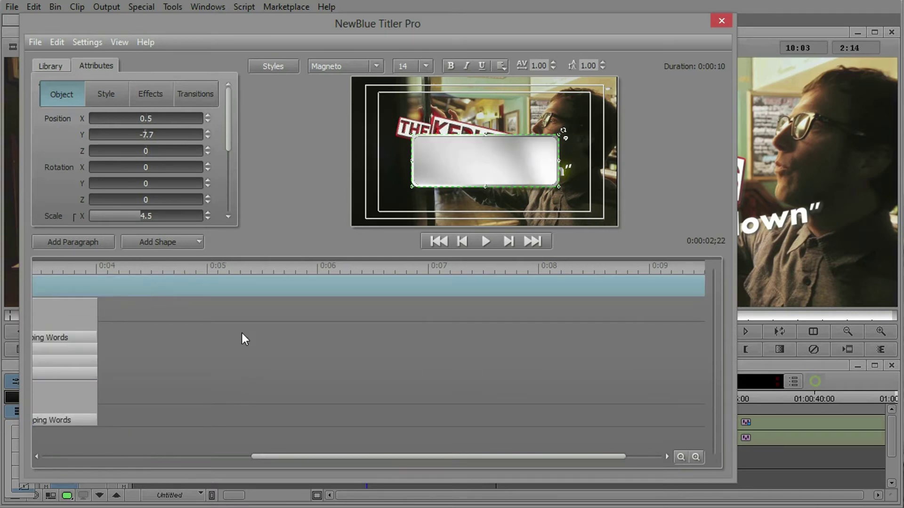
{"action": "left_click_drag", "start_coordinate": [316, 253], "coordinate": [323, 345]}
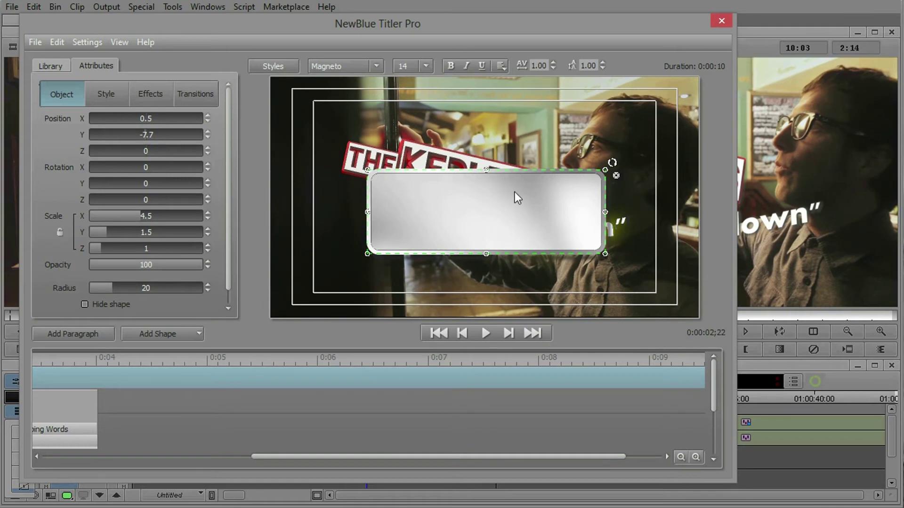
Step: Collapse the plate's 3D Face, 3D Outline, 3D Outline 1 and Outline style sections
{"action": "left_click", "coordinate": [114, 94]}
{"action": "left_click", "coordinate": [50, 144]}
{"action": "left_click", "coordinate": [51, 165]}
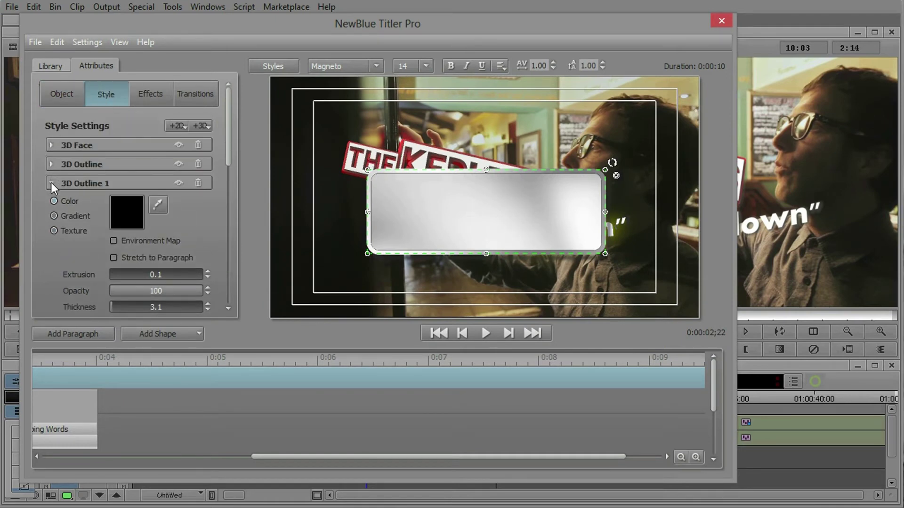
{"action": "left_click", "coordinate": [51, 183]}
{"action": "left_click", "coordinate": [51, 202]}
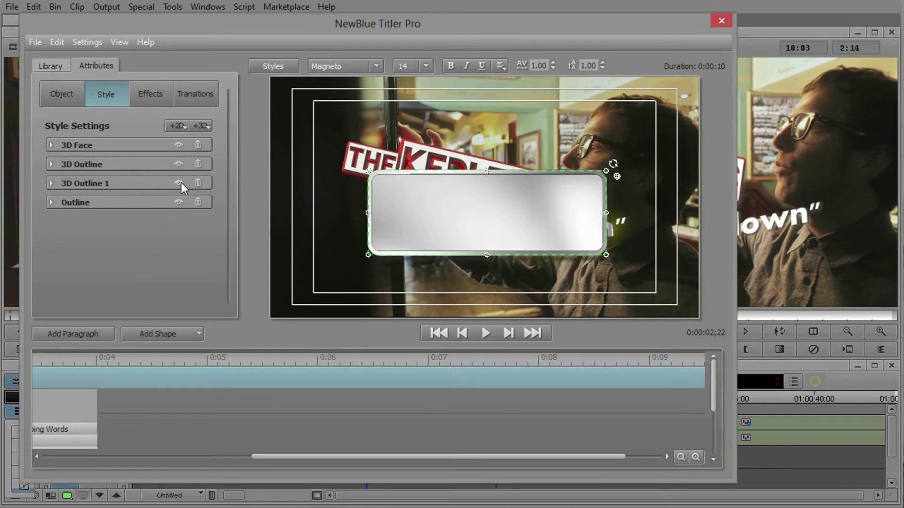
Step: Toggle the plate's 3D face off and on, nudge it down-left, and bring up its shape options
{"action": "left_click", "coordinate": [176, 146]}
{"action": "left_click", "coordinate": [177, 146]}
{"action": "left_click", "coordinate": [52, 146]}
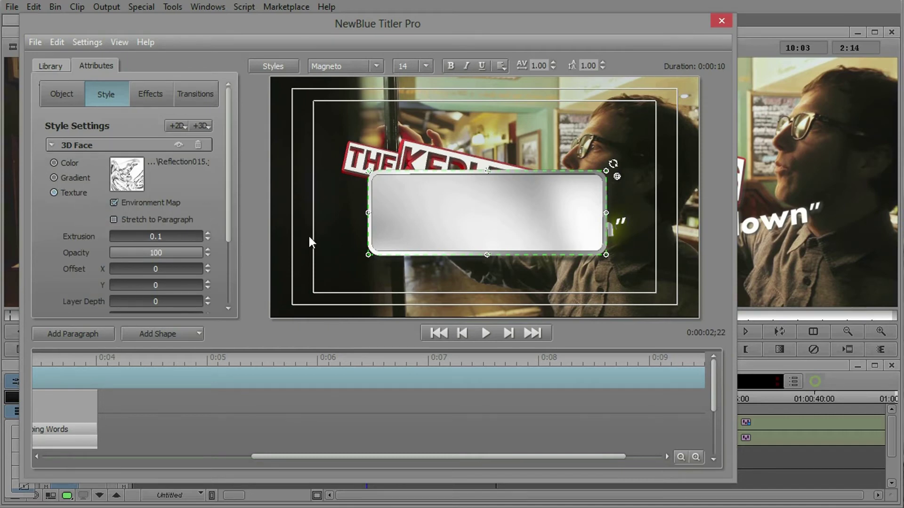
{"action": "left_click_drag", "start_coordinate": [428, 255], "coordinate": [419, 266]}
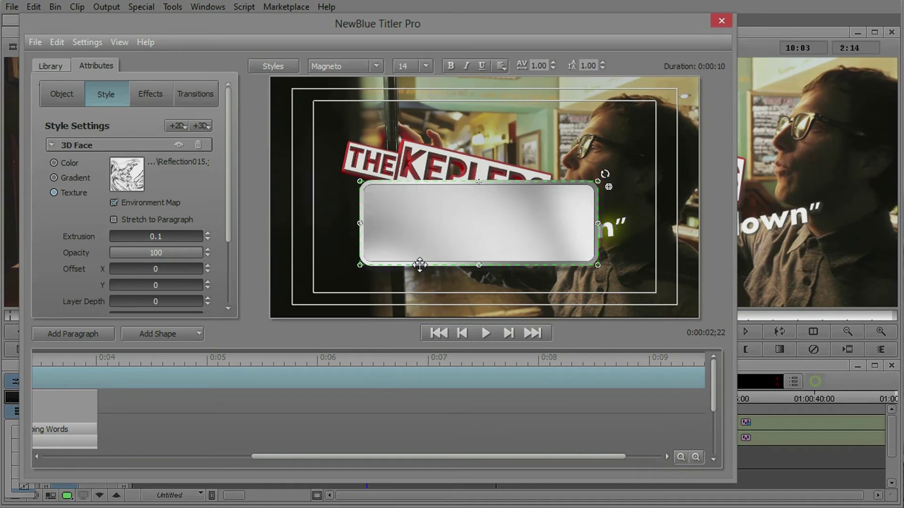
{"action": "right_click", "coordinate": [419, 265]}
Step: Delete the chrome plate, then drop the Plate-red rectangle from Library > Shapes > Rectangles right after 'down'
{"action": "left_click", "coordinate": [447, 319]}
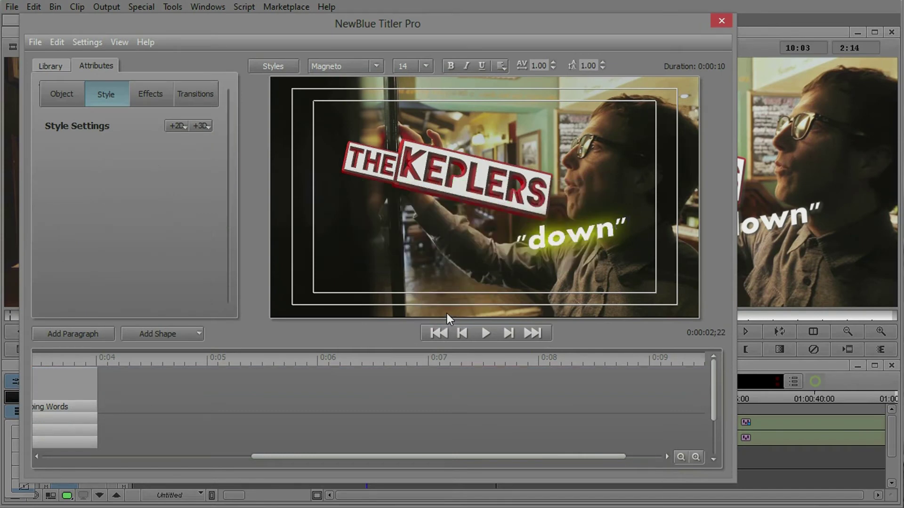
{"action": "left_click", "coordinate": [561, 239]}
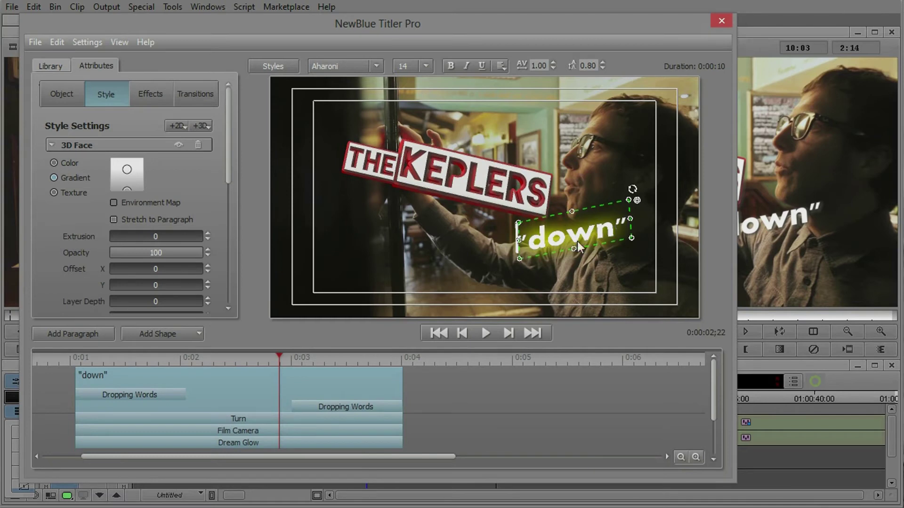
{"action": "left_click", "coordinate": [618, 231]}
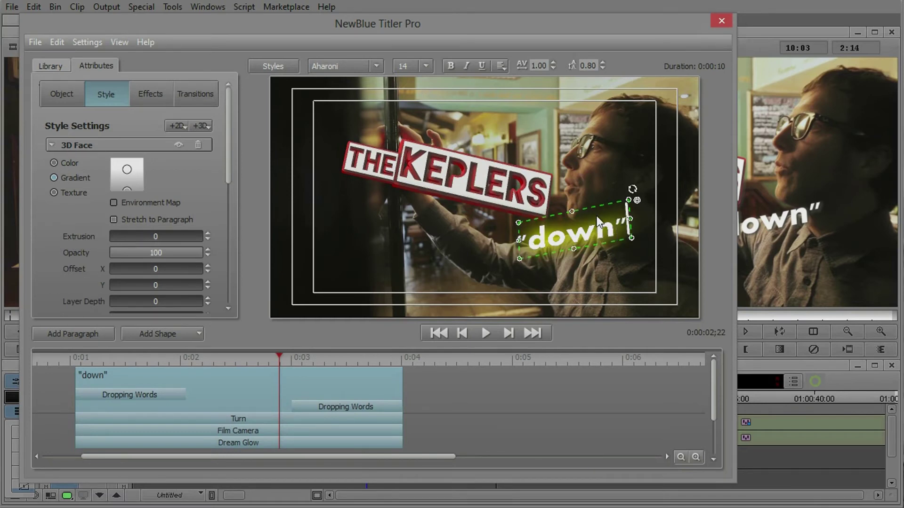
{"action": "left_click", "coordinate": [50, 65]}
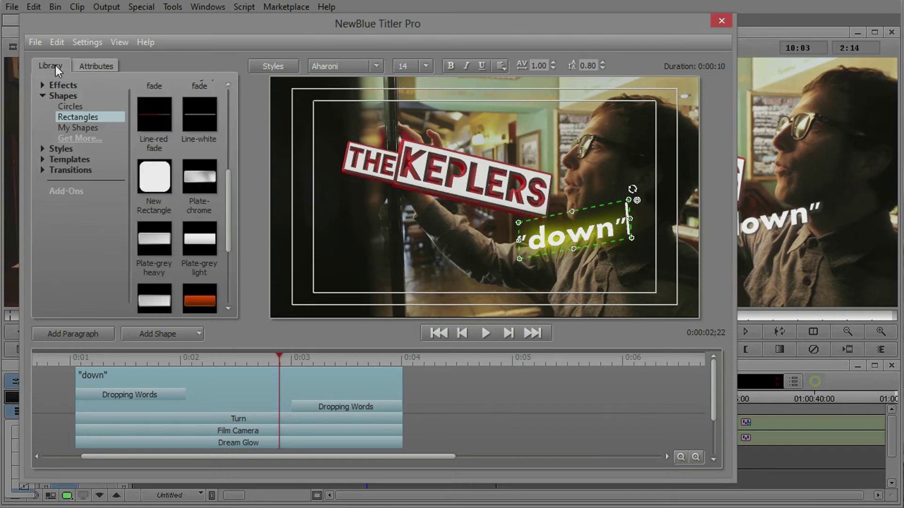
{"action": "left_click_drag", "start_coordinate": [230, 183], "coordinate": [230, 238]}
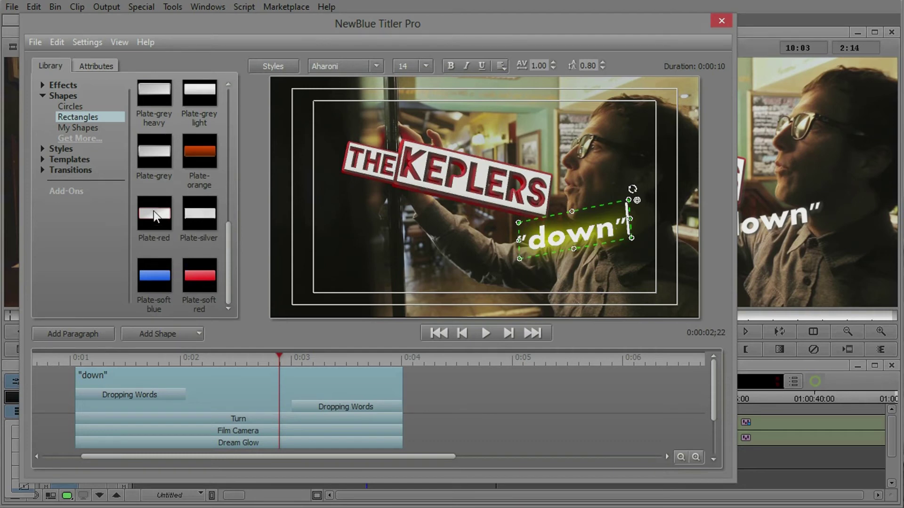
{"action": "left_click_drag", "start_coordinate": [154, 211], "coordinate": [629, 231]}
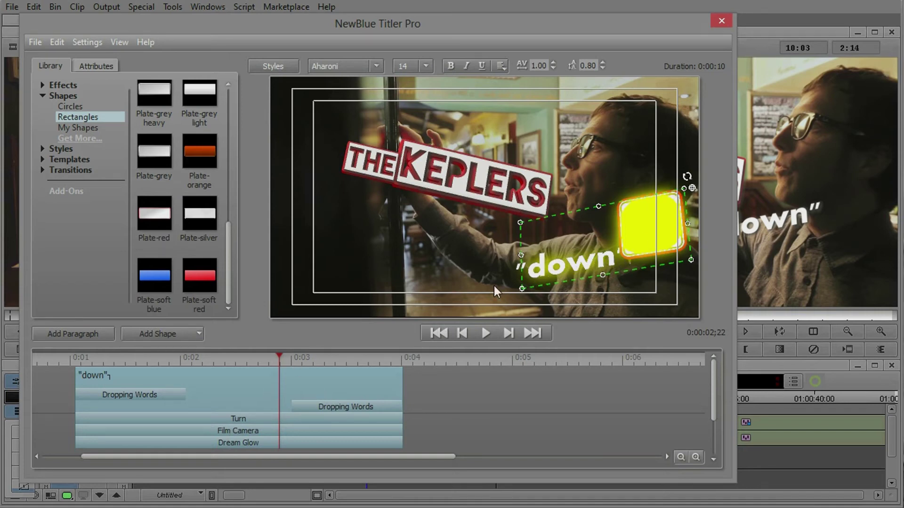
{"action": "left_click", "coordinate": [245, 441]}
Step: Delete the paragraph's Dream Glow effect and nudge the inline plate slightly to the right
{"action": "right_click", "coordinate": [244, 442]}
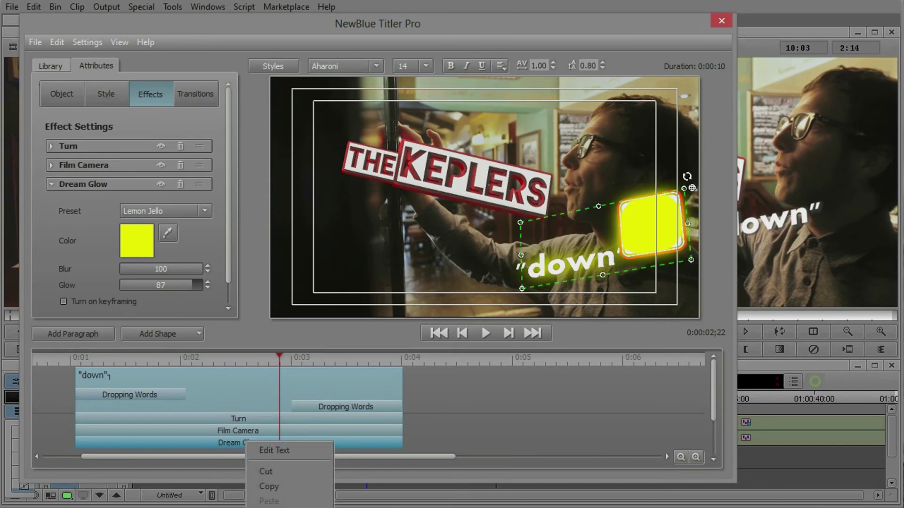
{"action": "key", "text": "Delete"}
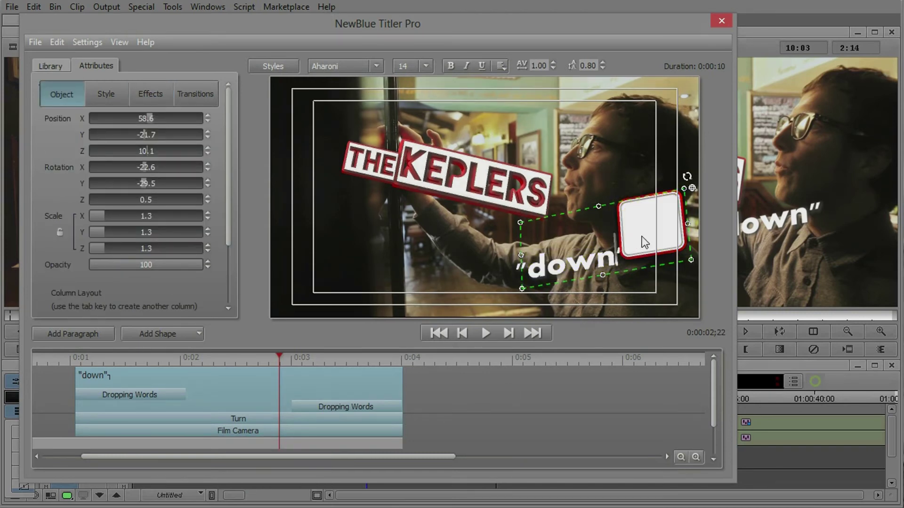
{"action": "left_click", "coordinate": [621, 254]}
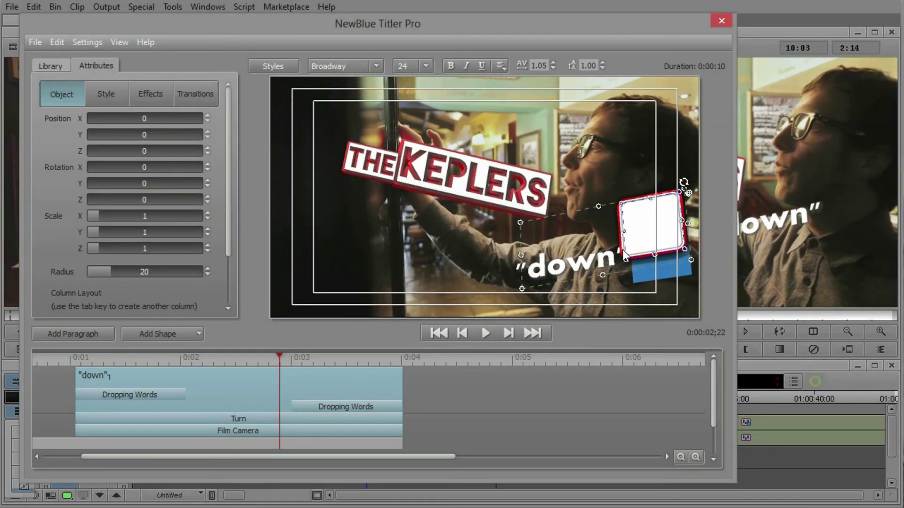
{"action": "left_click_drag", "start_coordinate": [624, 221], "coordinate": [637, 222]}
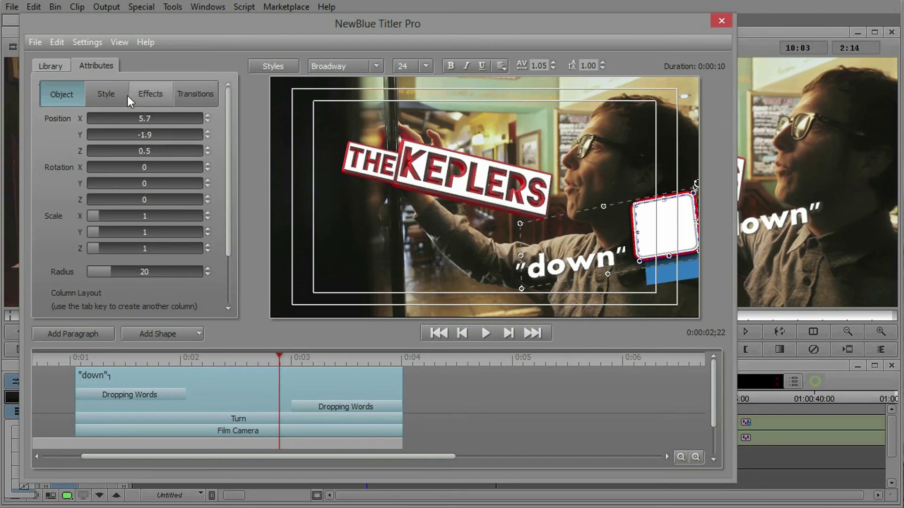
Step: In the plate's Style settings, collapse the open layers and set the 3D Face fill to Texture
{"action": "left_click", "coordinate": [103, 95]}
{"action": "left_click", "coordinate": [50, 146]}
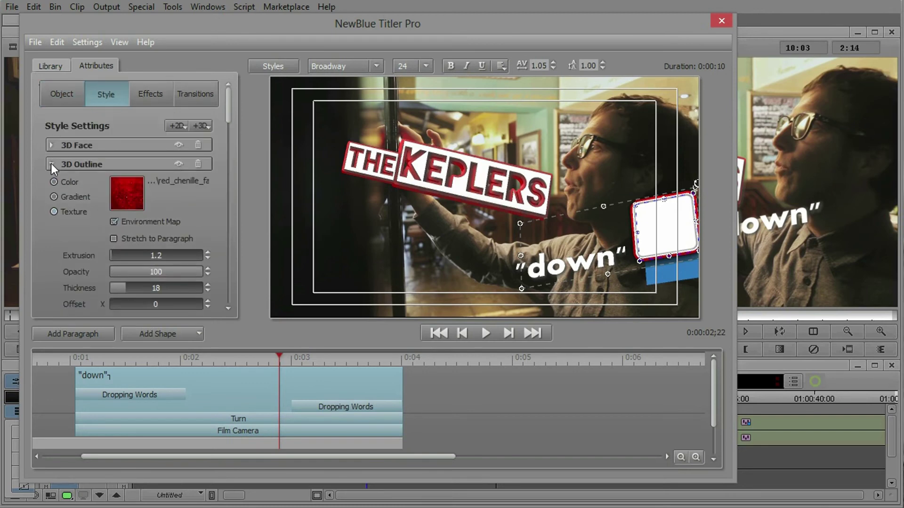
{"action": "left_click", "coordinate": [51, 164]}
{"action": "left_click", "coordinate": [51, 183]}
{"action": "left_click", "coordinate": [51, 203]}
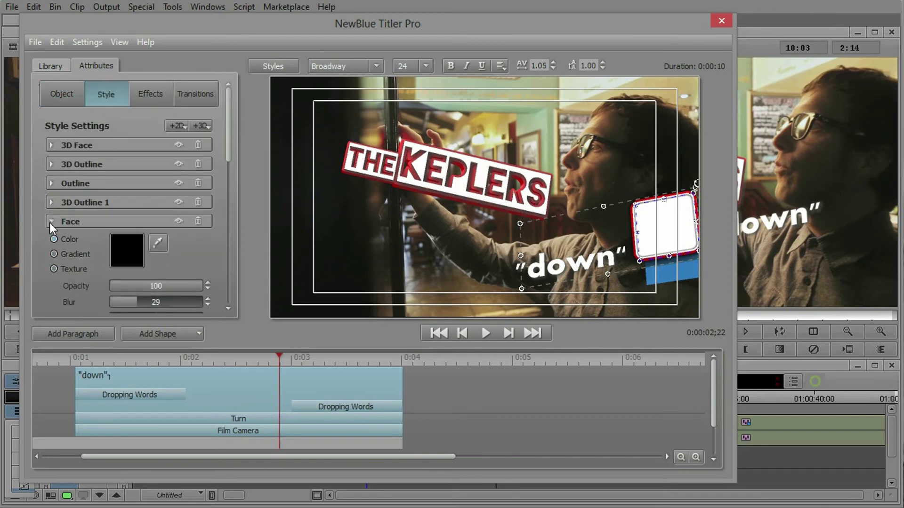
{"action": "left_click", "coordinate": [50, 222]}
{"action": "left_click", "coordinate": [51, 240]}
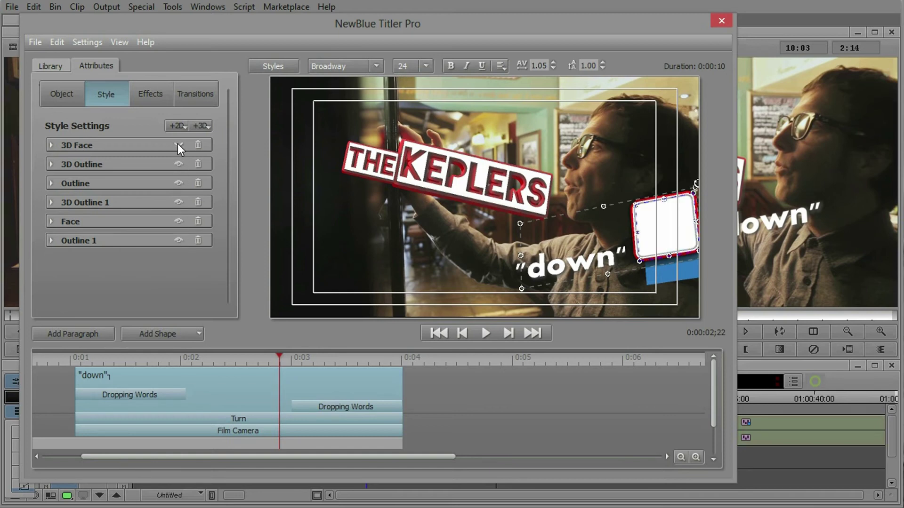
{"action": "left_click", "coordinate": [51, 146]}
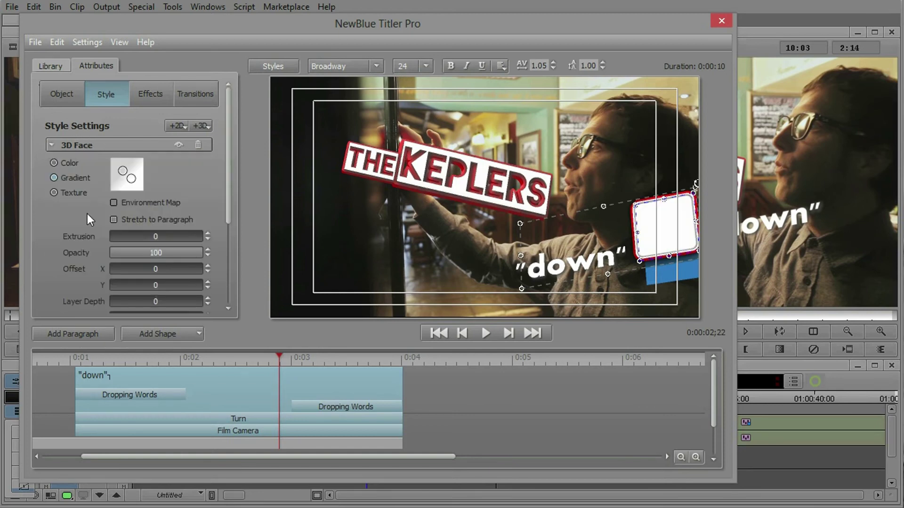
{"action": "left_click", "coordinate": [87, 193]}
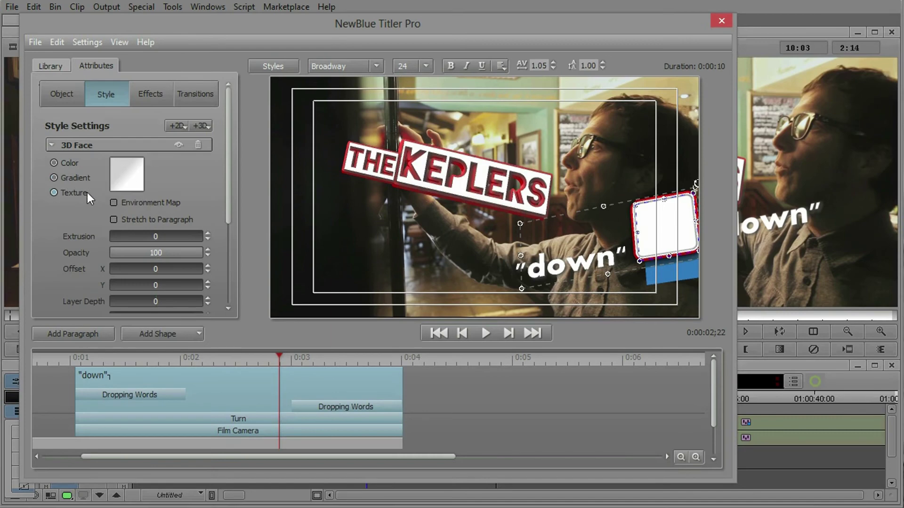
Step: Apply aiga-down-arrow1.png from Pictures > _Textures as the plate's 3D face texture
{"action": "left_click", "coordinate": [126, 180]}
{"action": "left_click_drag", "start_coordinate": [226, 221], "coordinate": [240, 97]}
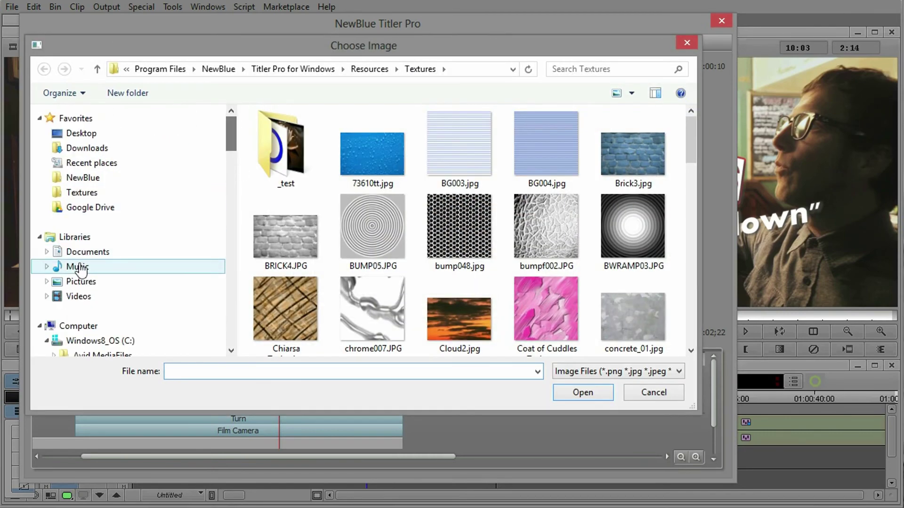
{"action": "left_click", "coordinate": [94, 282]}
{"action": "double_click", "coordinate": [264, 181]}
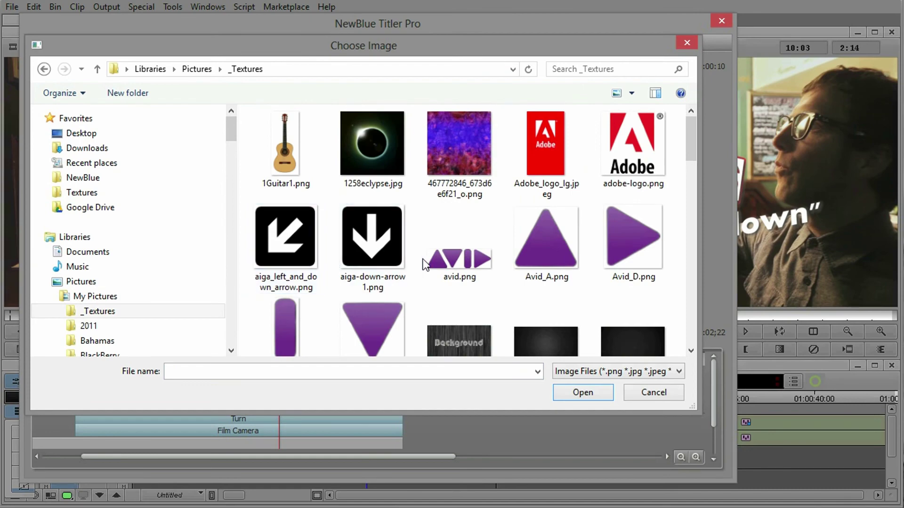
{"action": "double_click", "coordinate": [365, 237]}
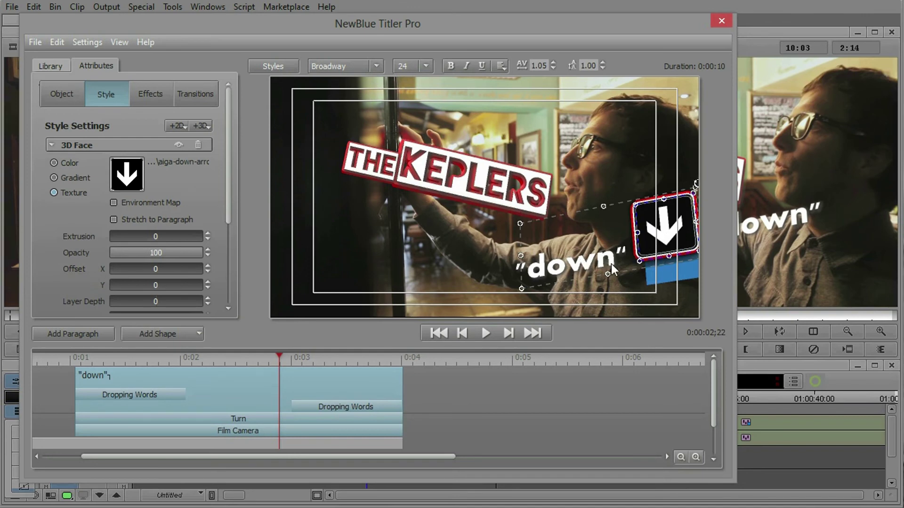
Step: Drag the 'down' paragraph and its arrow plate up-left, then rewind and play the preview once
{"action": "left_click", "coordinate": [600, 258]}
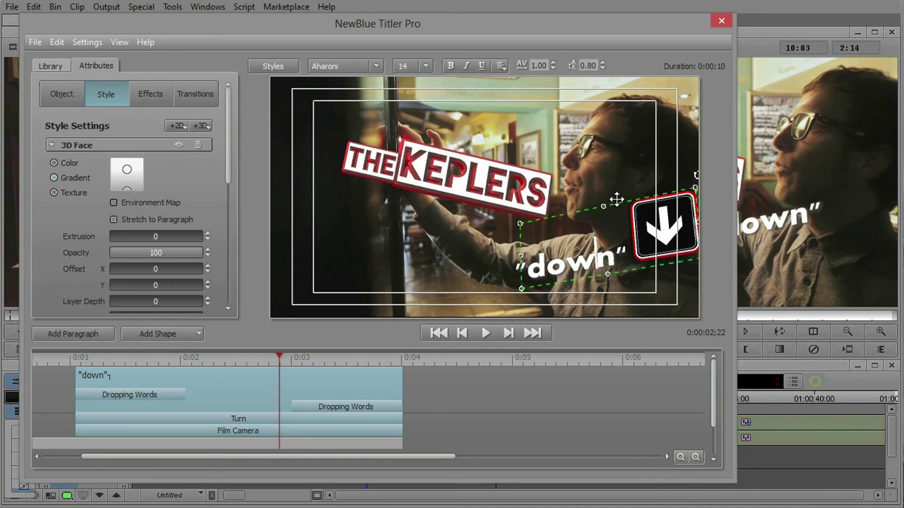
{"action": "left_click_drag", "start_coordinate": [616, 200], "coordinate": [557, 181]}
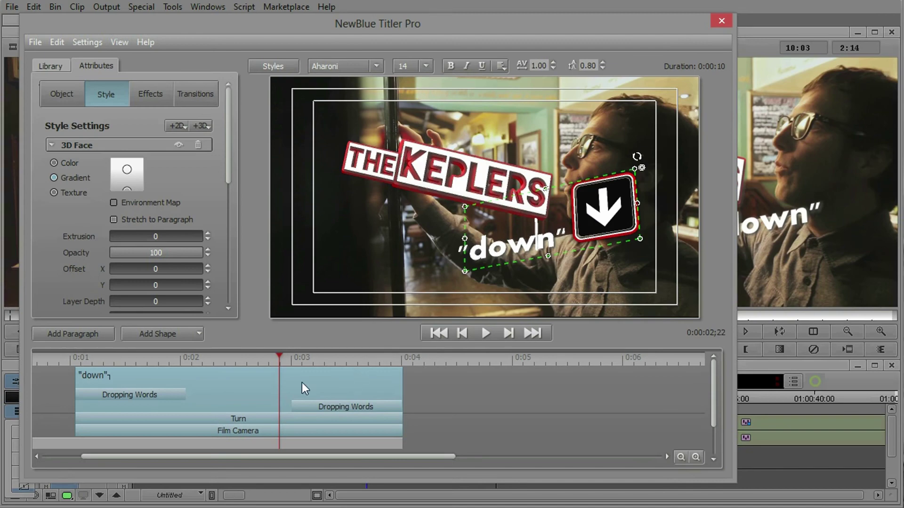
{"action": "left_click_drag", "start_coordinate": [278, 360], "coordinate": [9, 367]}
{"action": "left_click", "coordinate": [494, 333]}
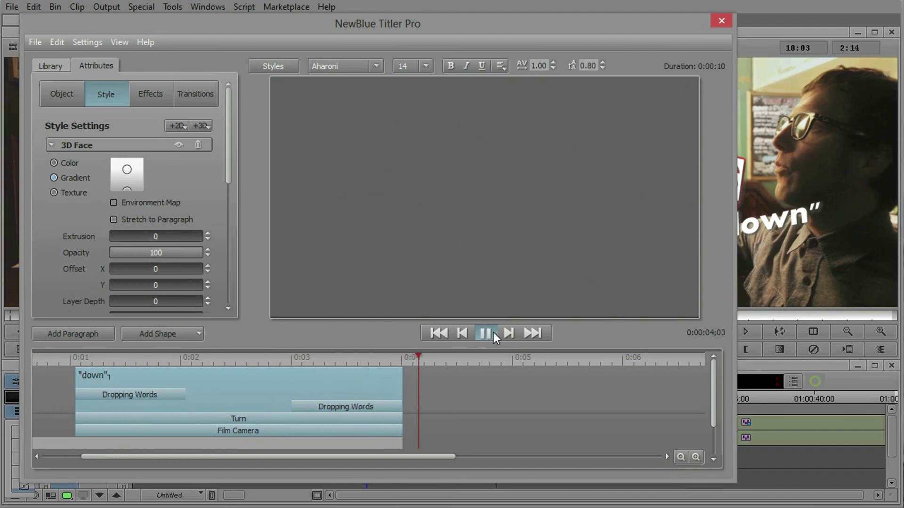
{"action": "left_click", "coordinate": [494, 333]}
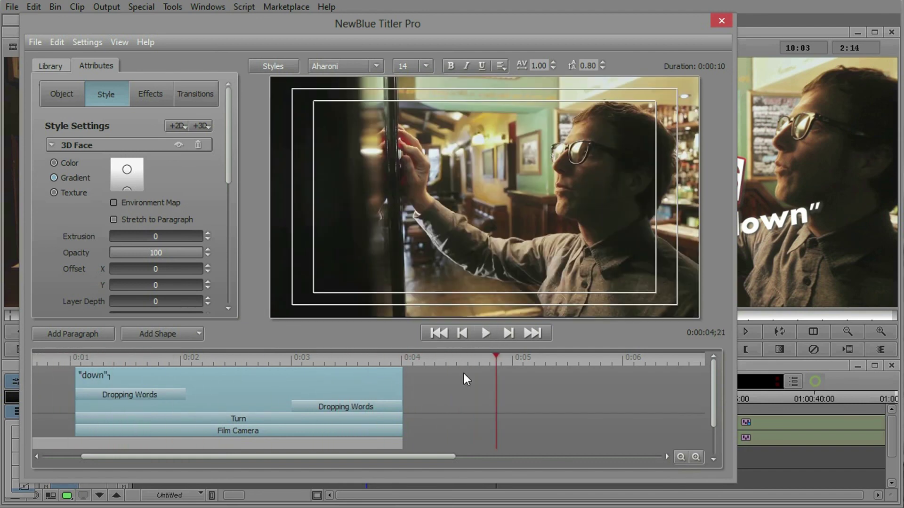
Step: Close the titler, rewind the record monitor to before the title, and play the sequence twice
{"action": "left_click", "coordinate": [721, 21]}
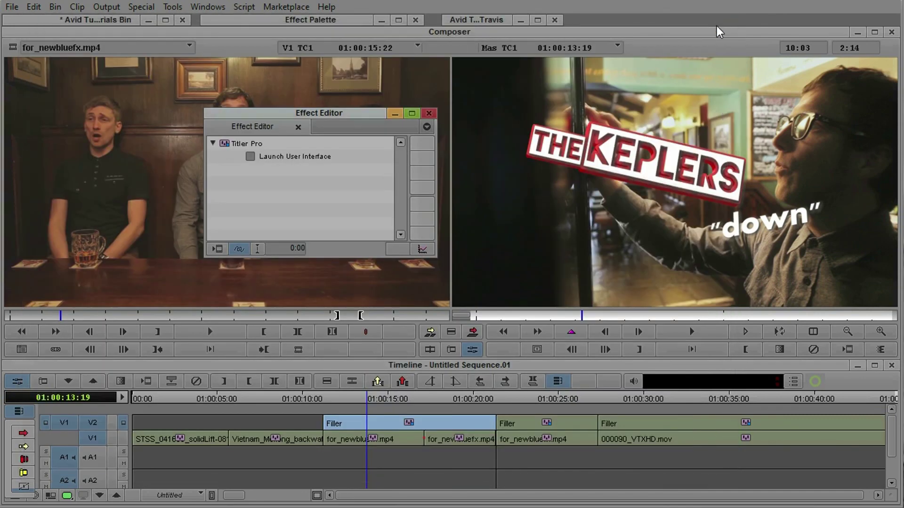
{"action": "left_click", "coordinate": [540, 316]}
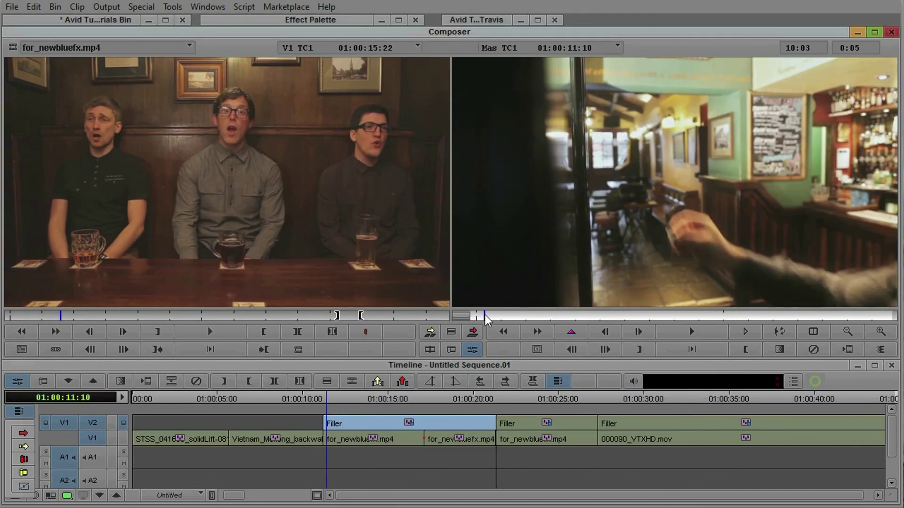
{"action": "left_click_drag", "start_coordinate": [485, 317], "coordinate": [472, 317]}
{"action": "left_click", "coordinate": [692, 332]}
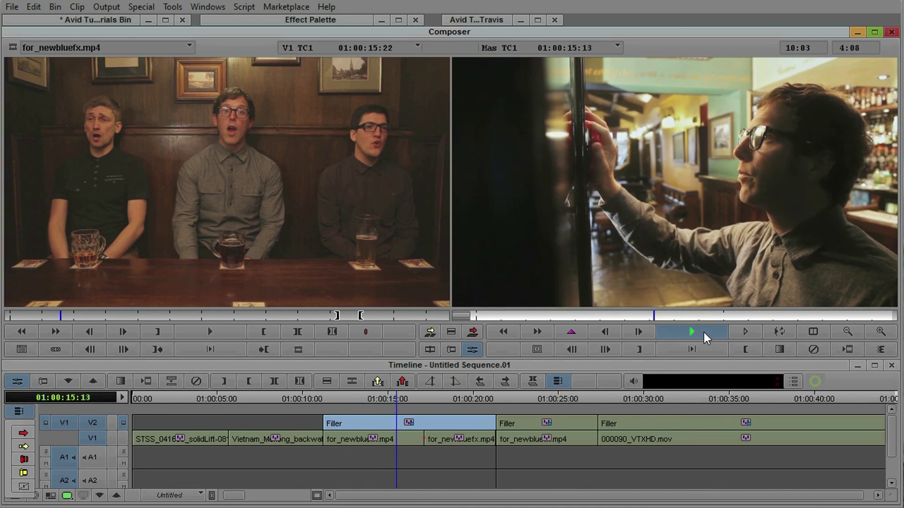
{"action": "left_click_drag", "start_coordinate": [654, 317], "coordinate": [479, 318]}
{"action": "left_click", "coordinate": [691, 332]}
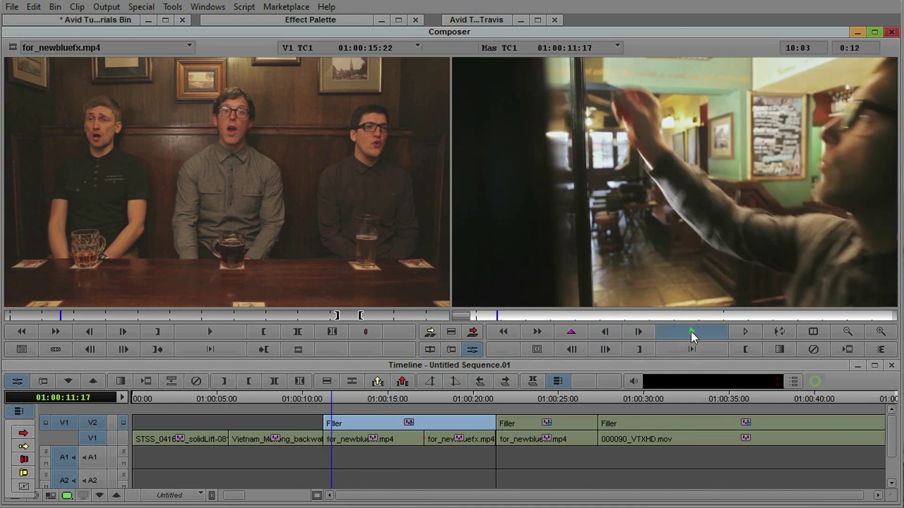